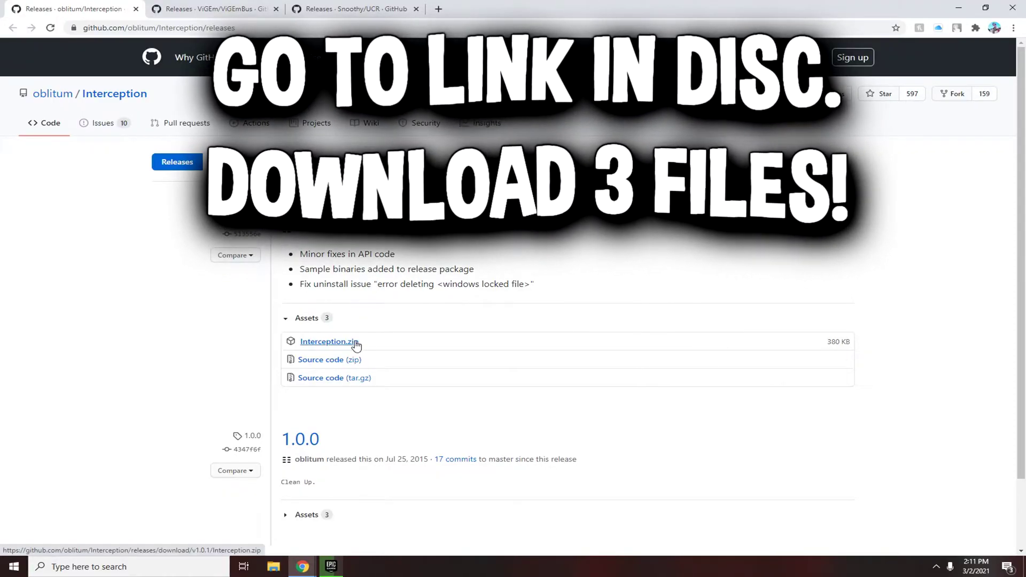
Step: Review the GitHub release pages for Interception, ViGEmBus Setup 1.17.333 and UCR v0.9.0 Alpha to locate the three downloads
key("ctrl+Tab")
triple_click(504, 236)
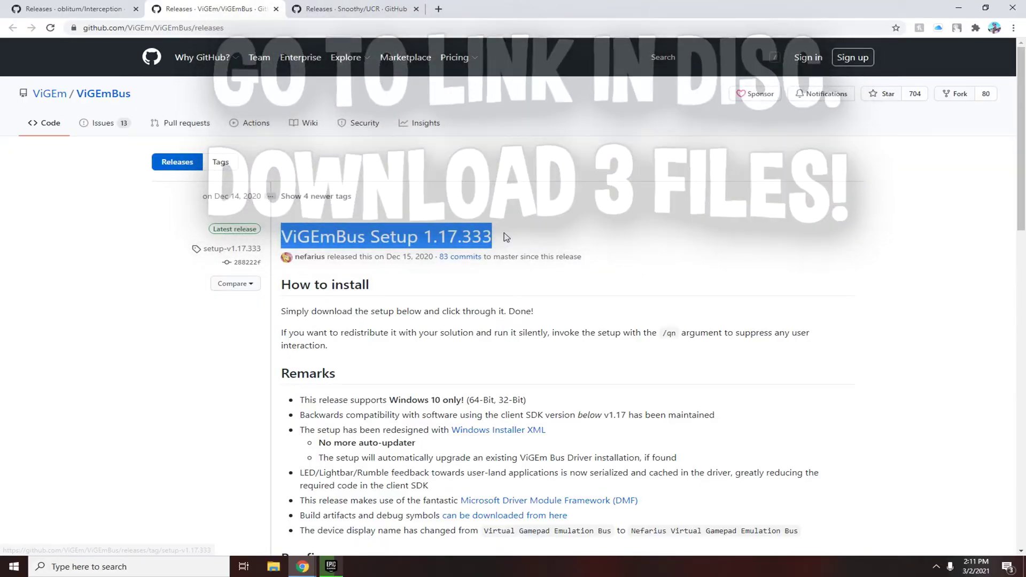
left_click(330, 7)
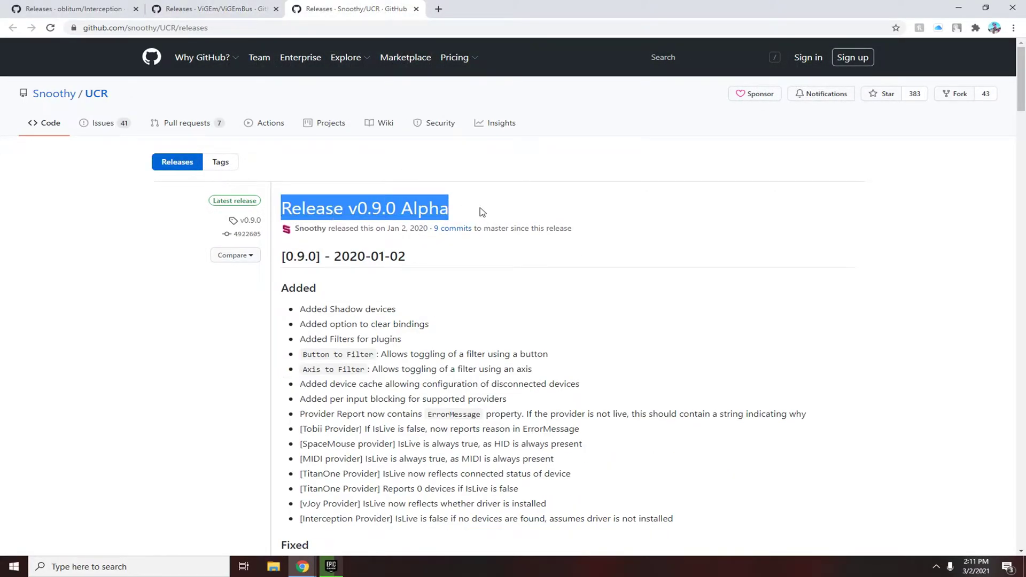
left_click(252, 9)
left_click(107, 5)
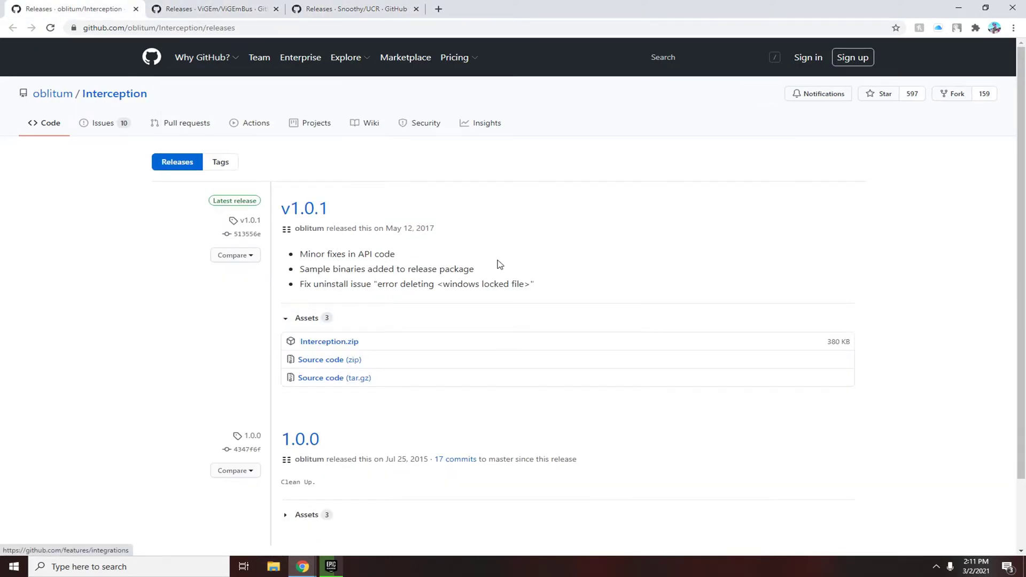
left_click(388, 9)
left_click(118, 6)
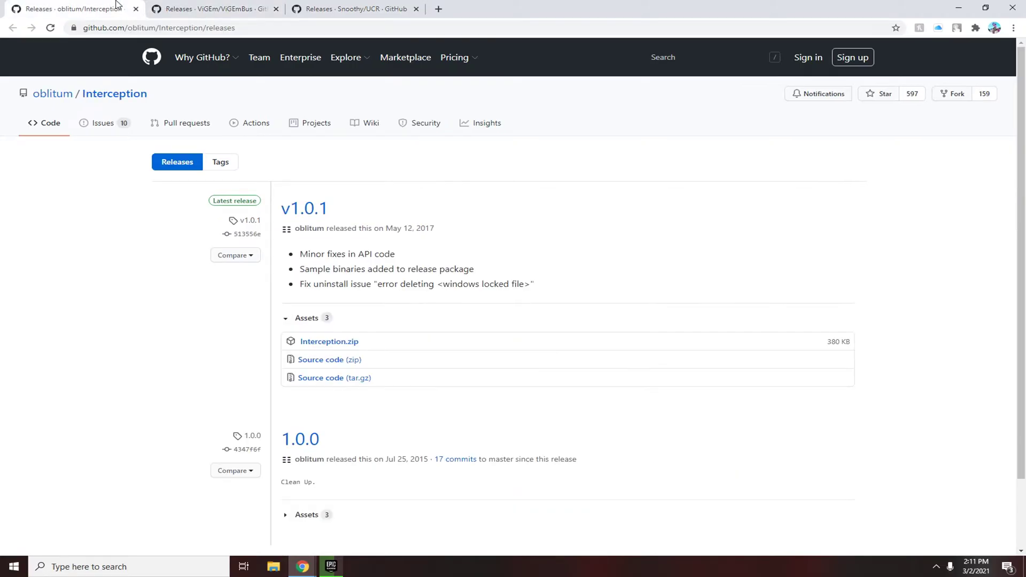
Step: Minimize the browser and point out the Interception, ViGEmBus setup and UCR_v0.9.0 items on the desktop by selecting them together
left_click(963, 12)
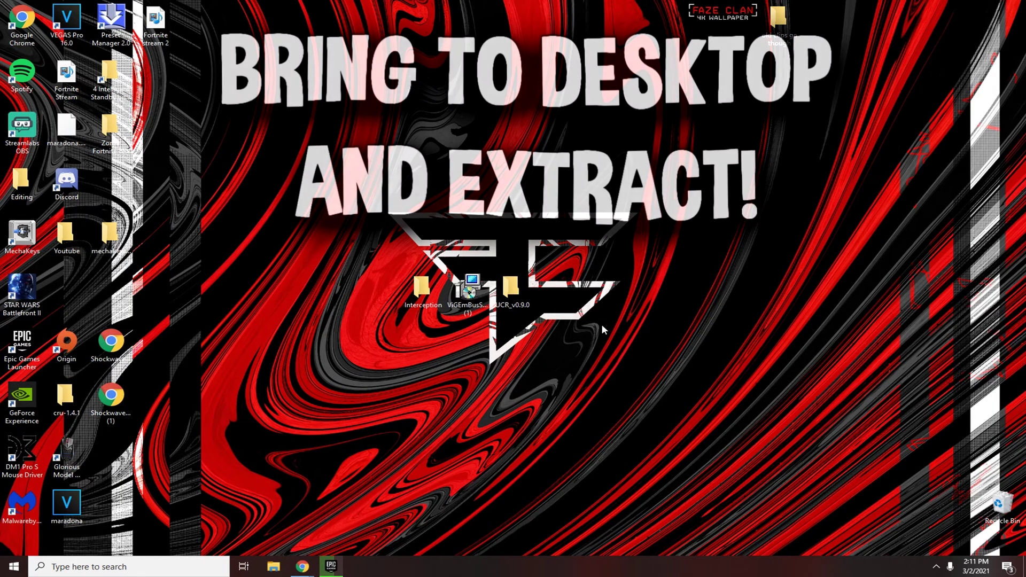
left_click_drag(682, 239, 338, 369)
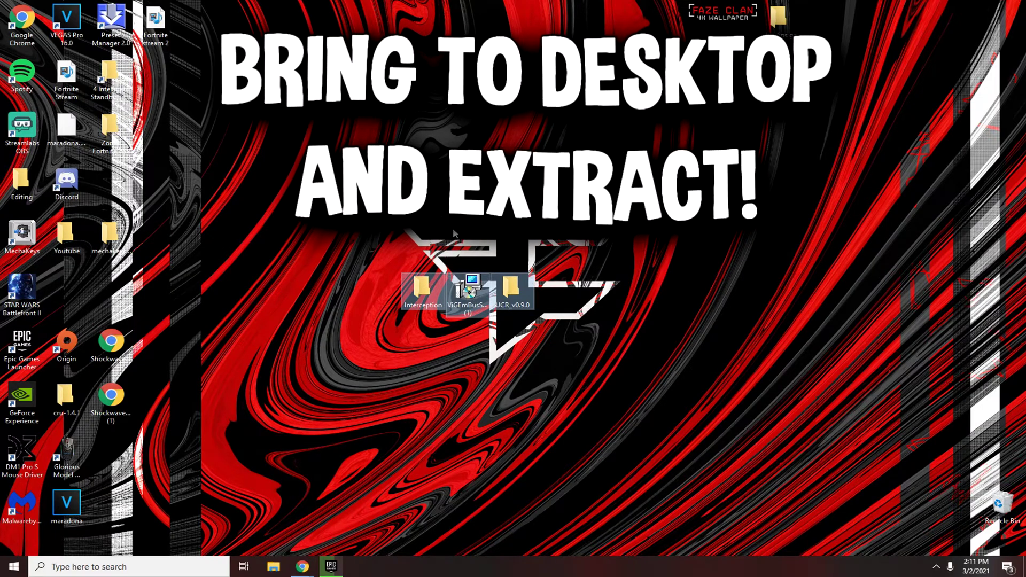
left_click_drag(644, 237, 323, 370)
left_click(631, 233)
left_click_drag(631, 234, 303, 428)
left_click(629, 340)
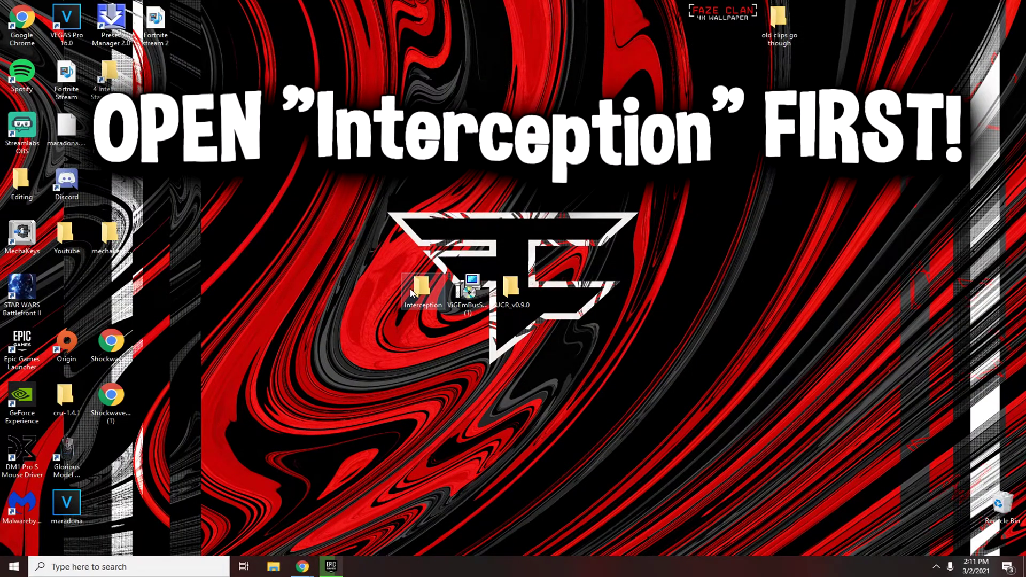
Step: Open the command line installer folder inside the nested Interception folder and copy its address
double_click(423, 291)
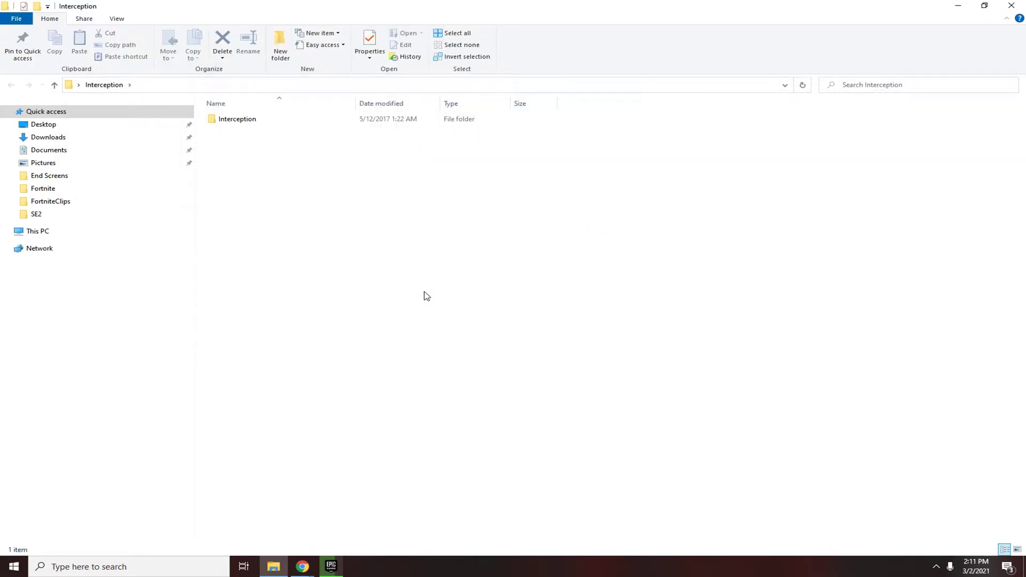
double_click(285, 120)
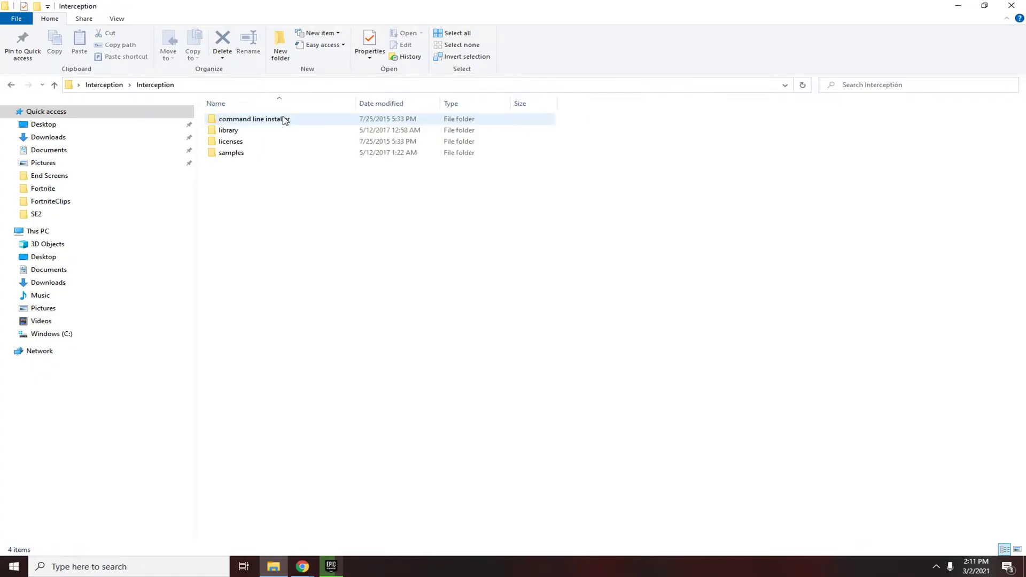
left_click(293, 123)
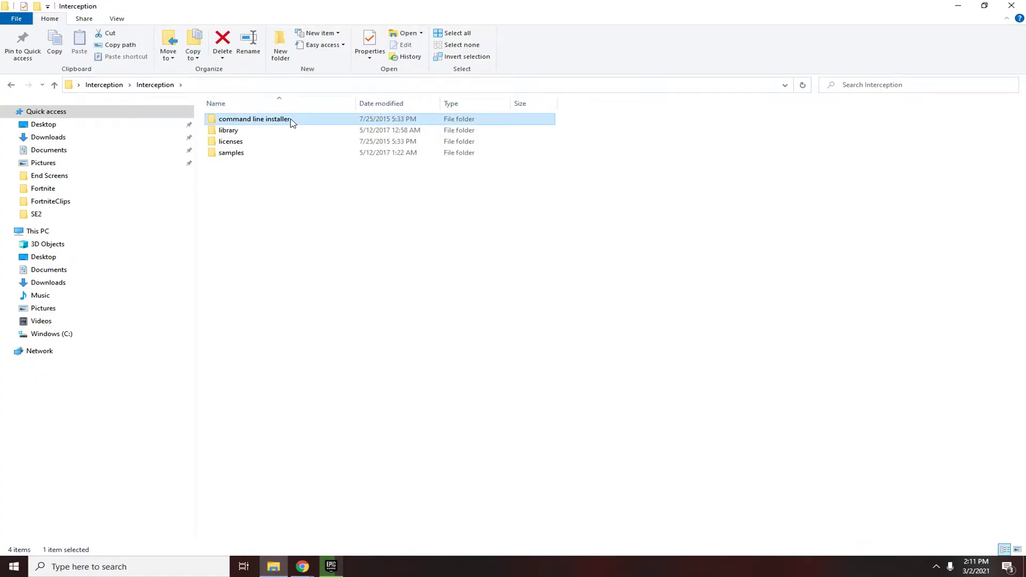
double_click(293, 123)
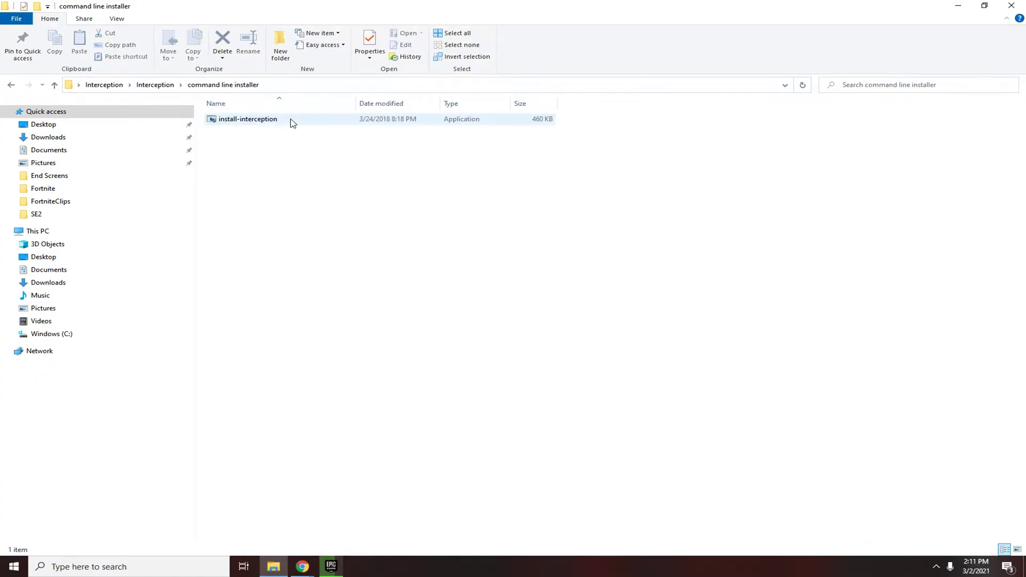
right_click(237, 89)
left_click(259, 95)
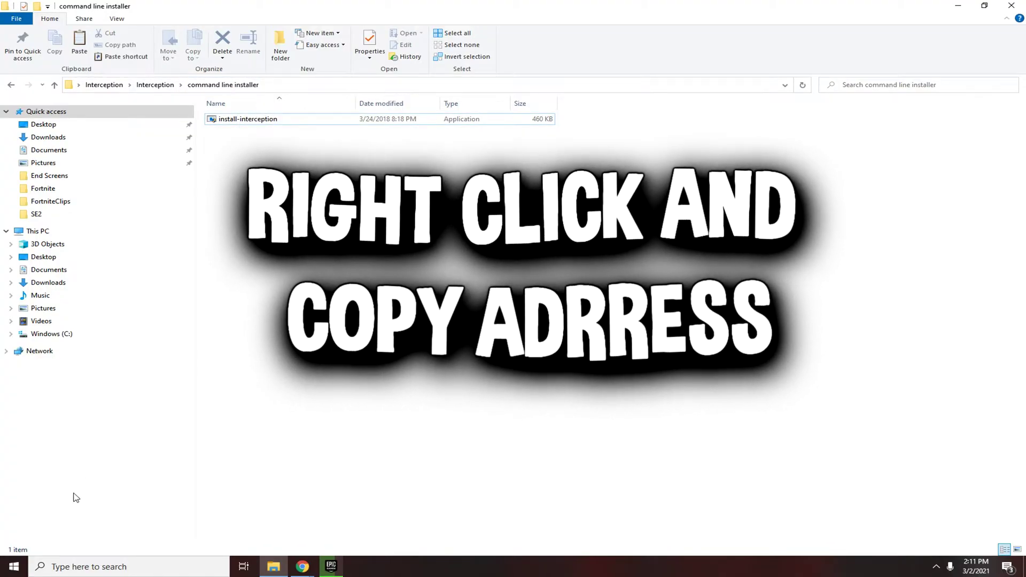
Step: Search Windows for CMD and run it as administrator, approving the elevation request
left_click(134, 565)
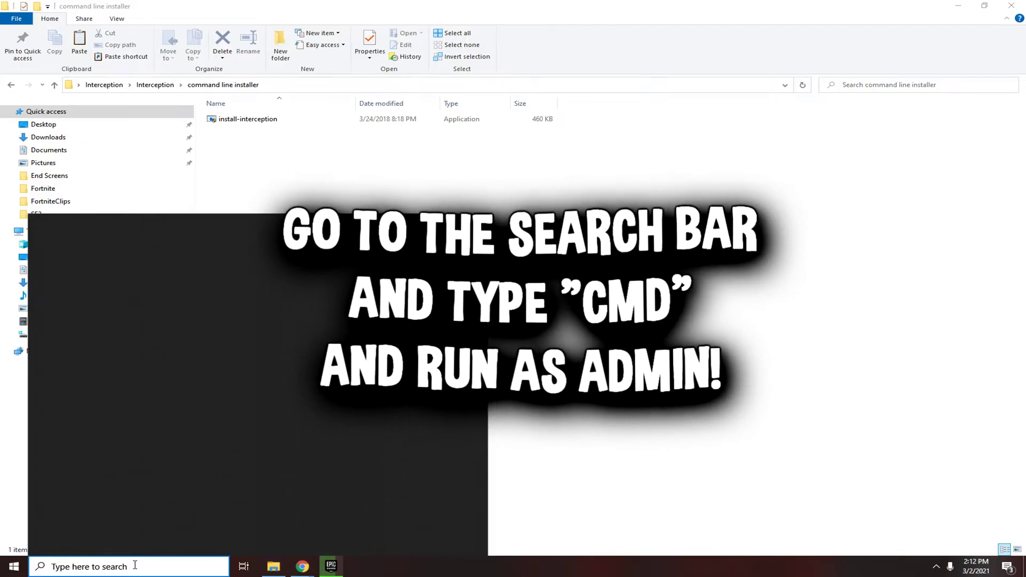
type("CMD")
right_click(101, 283)
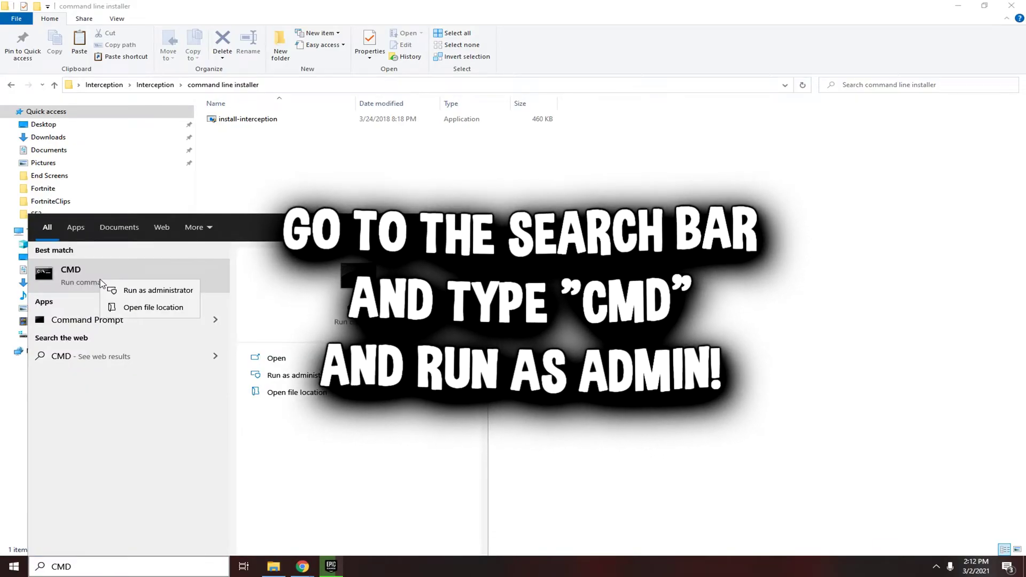
left_click(140, 290)
left_click(453, 349)
Step: Change the command prompt's working directory with CD to the copied address of the command line installer folder
left_click(210, 150)
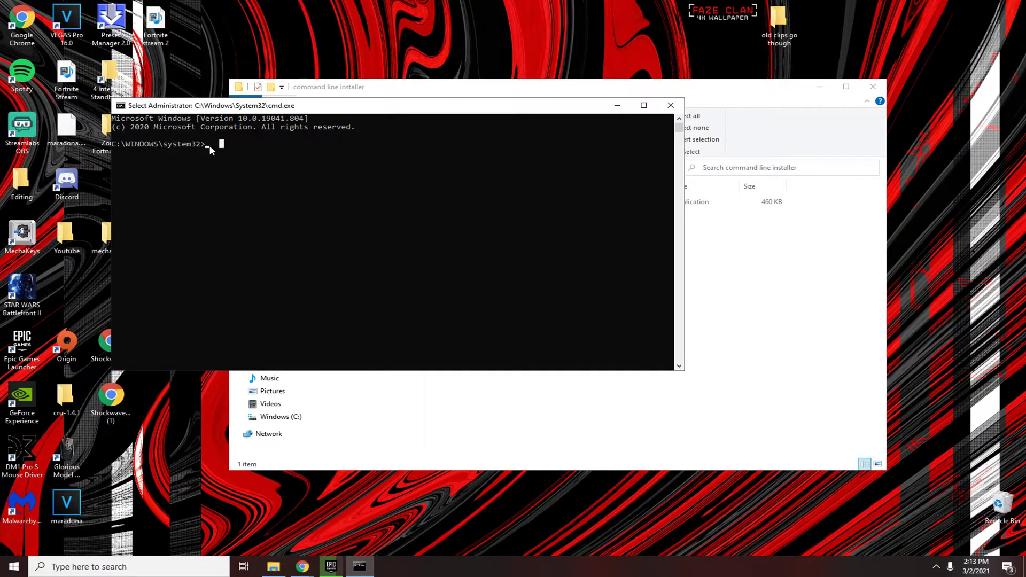
left_click_drag(324, 106, 370, 128)
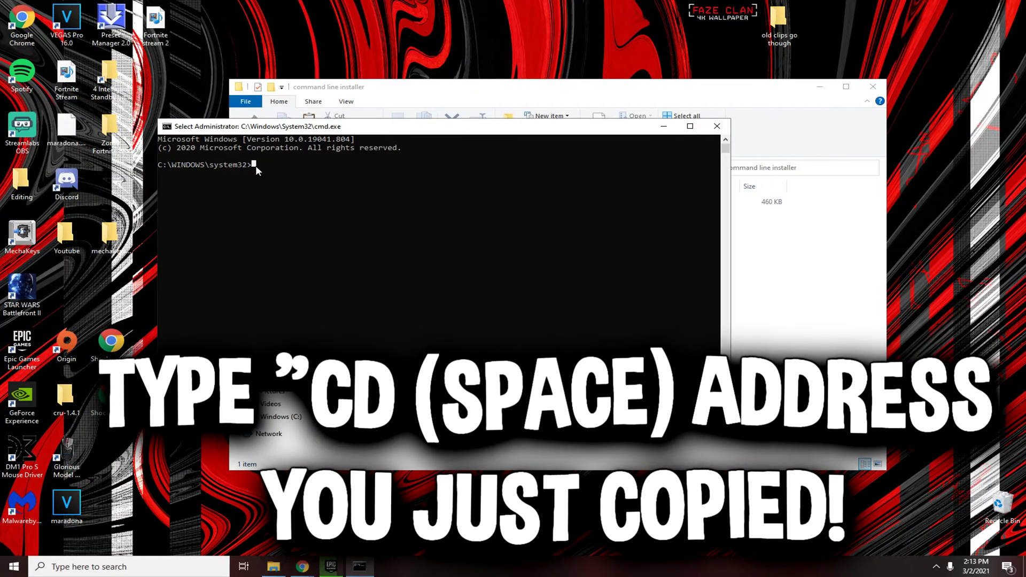
type("CD")
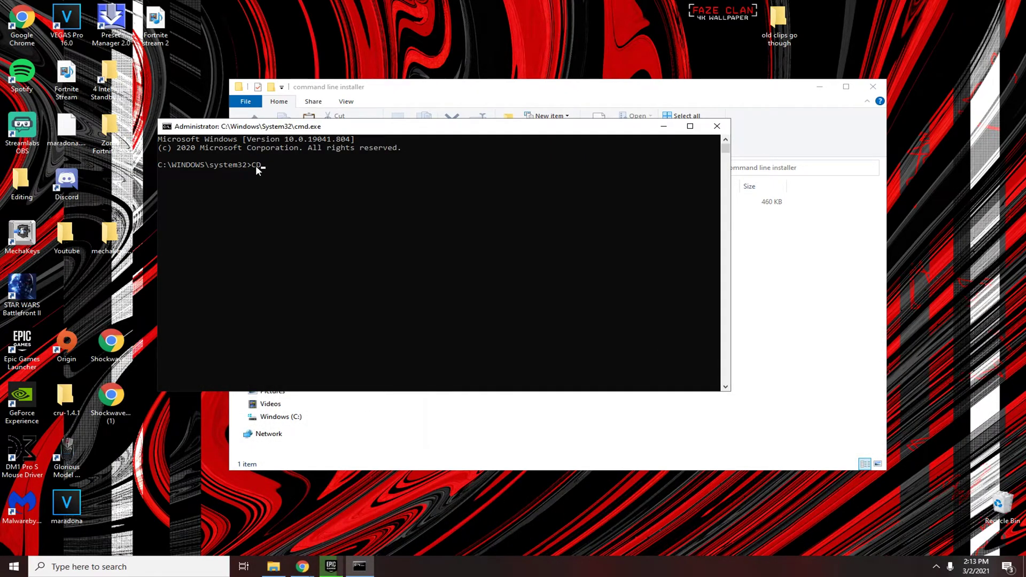
key("ctrl+v")
left_click_drag(609, 130, 684, 232)
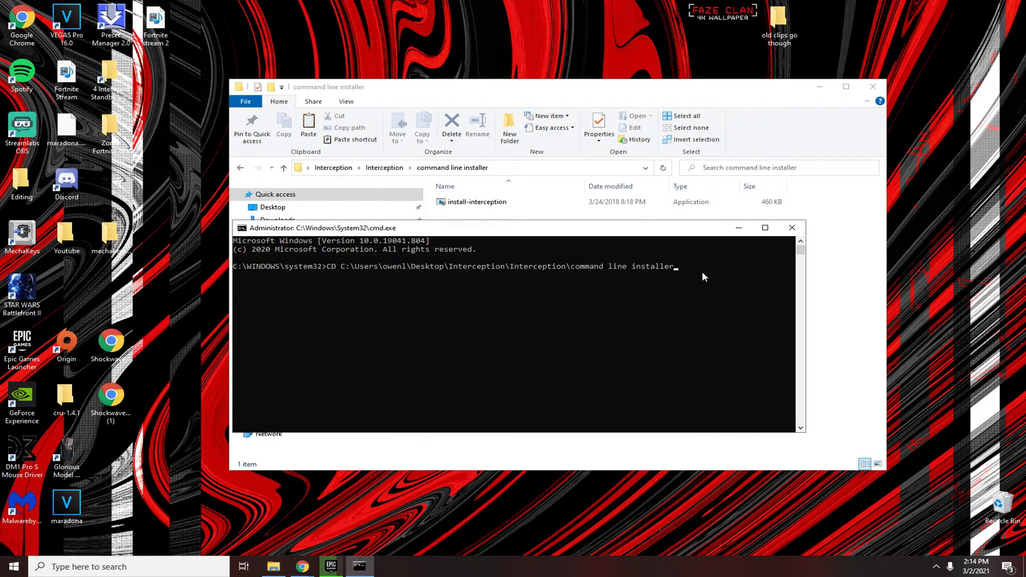
key("Return")
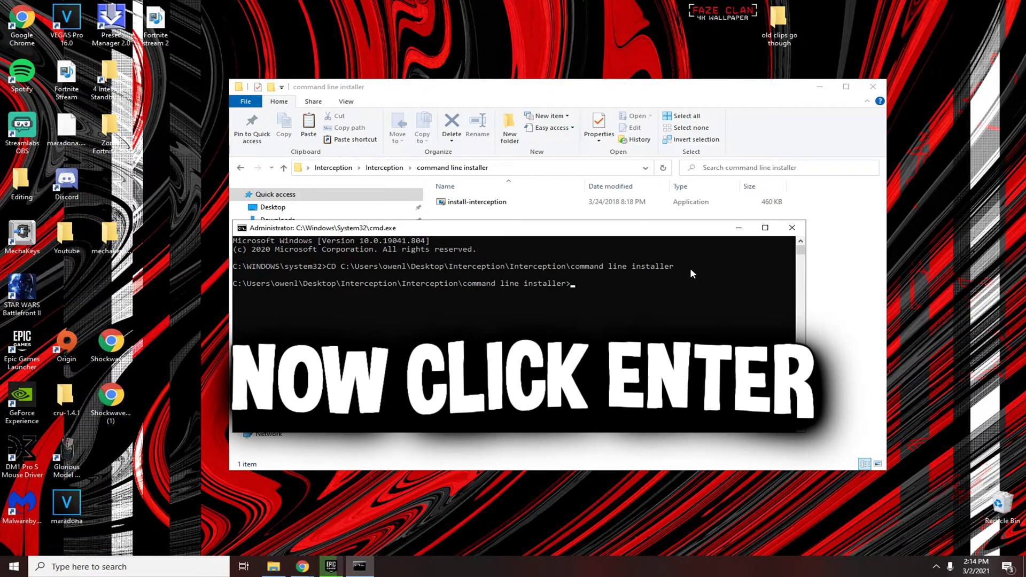
Step: Run install-interception.exe /install in the command line installer directory, check its output and close the command prompt
left_click(585, 285)
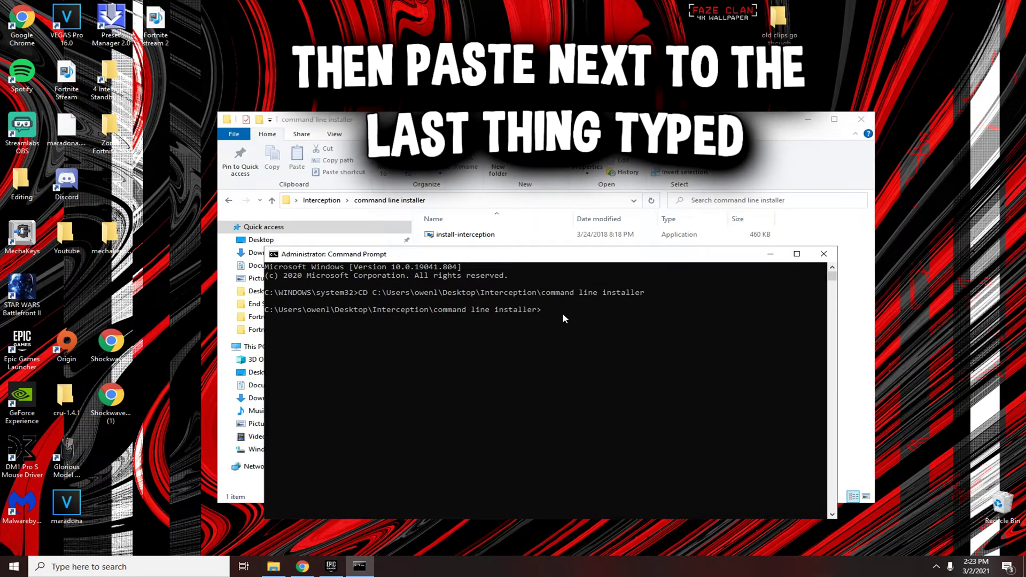
key("ctrl+v")
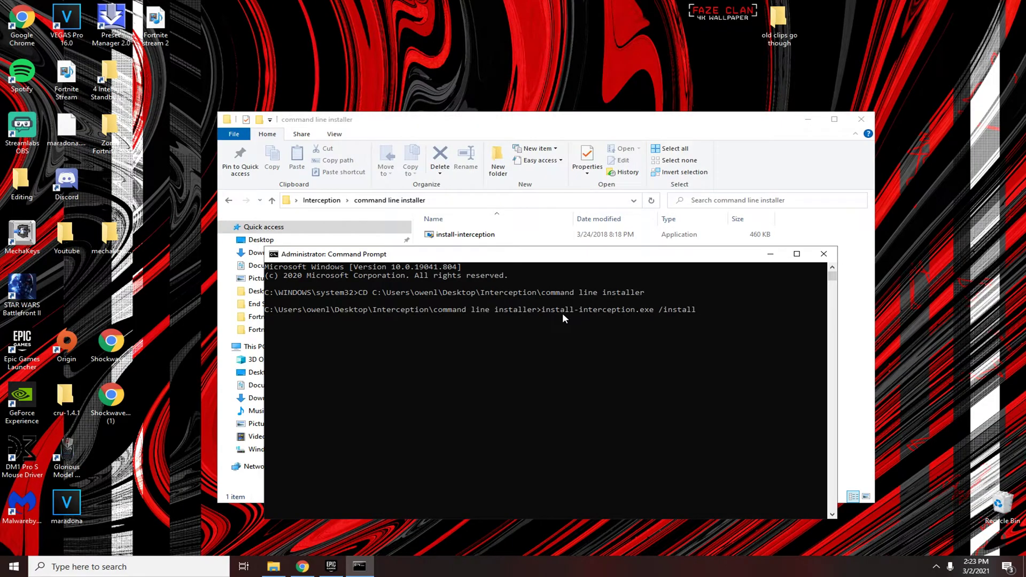
key("Return")
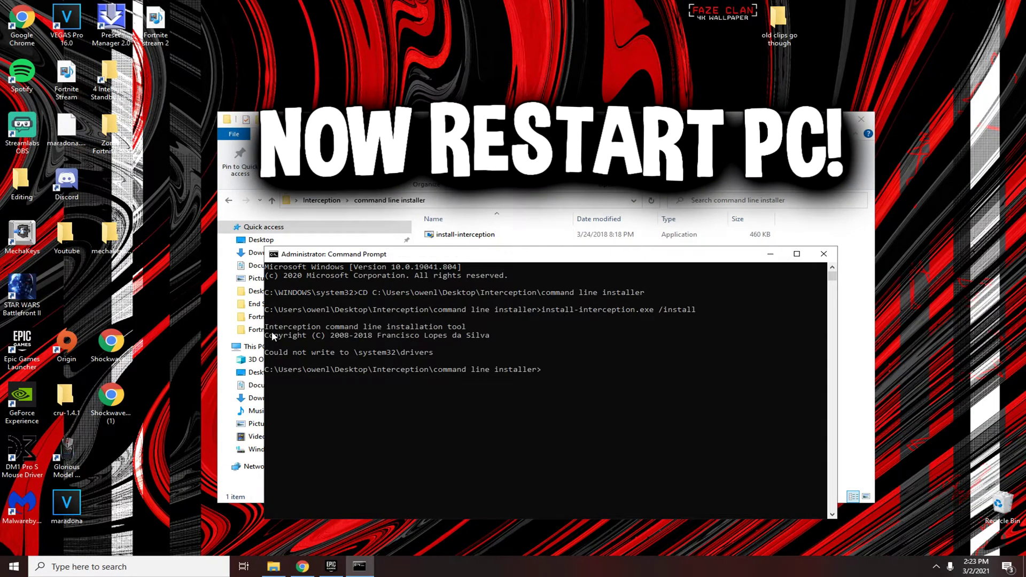
left_click_drag(267, 327, 566, 372)
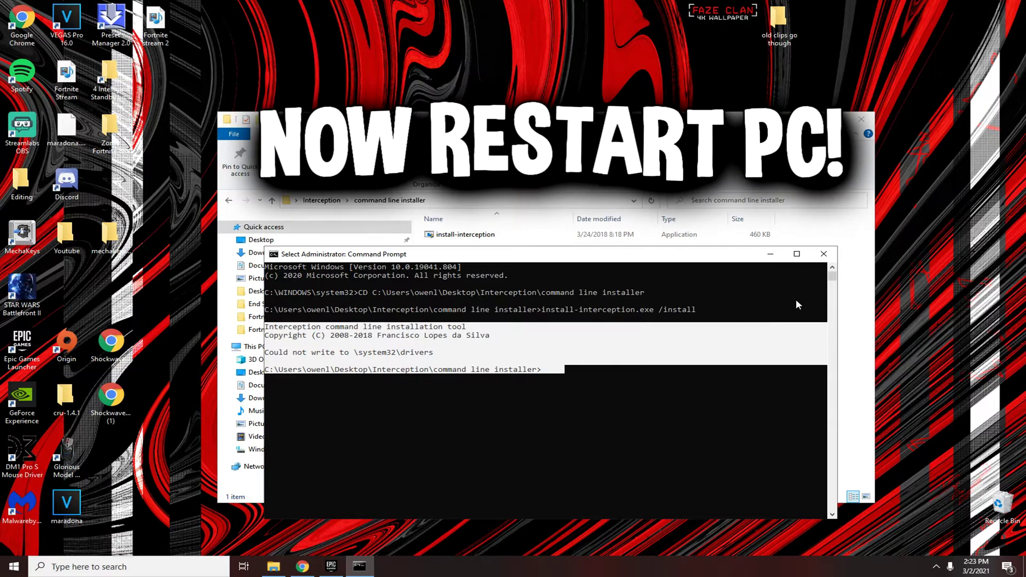
left_click(672, 369)
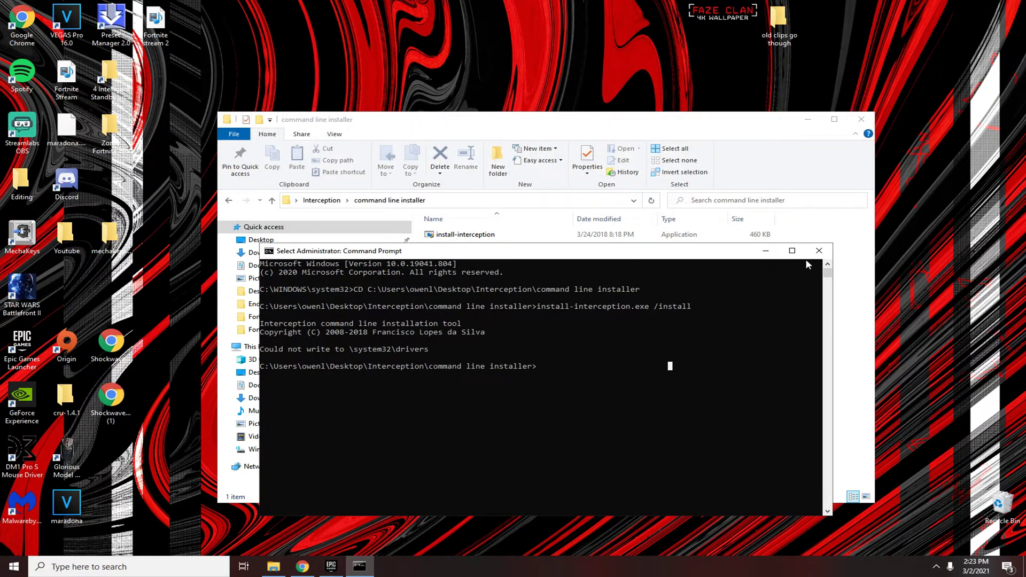
left_click(818, 251)
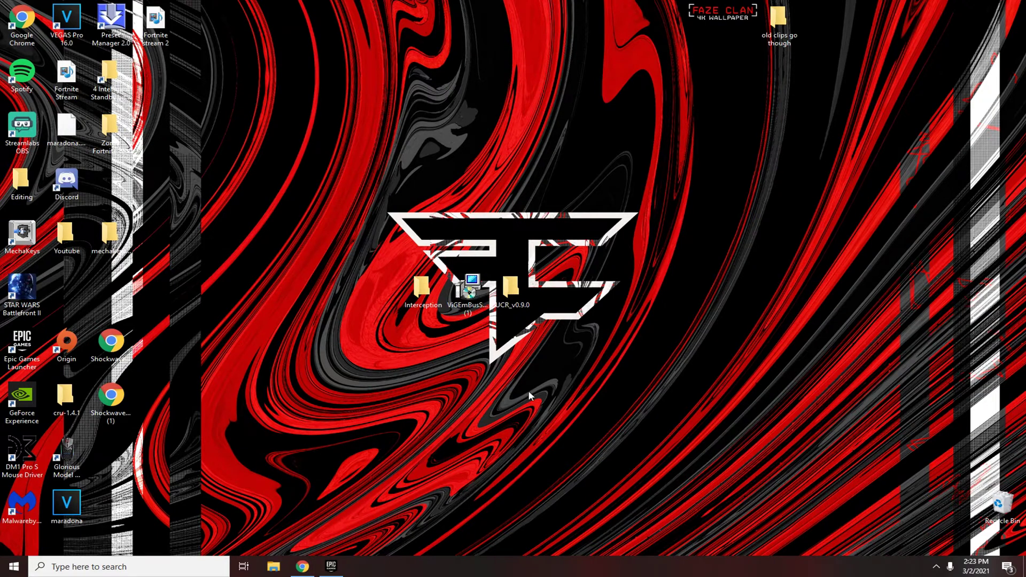
Step: Launch the ViGEmBus setup from the desktop and advance past the wizard's welcome page
left_click_drag(477, 230, 455, 399)
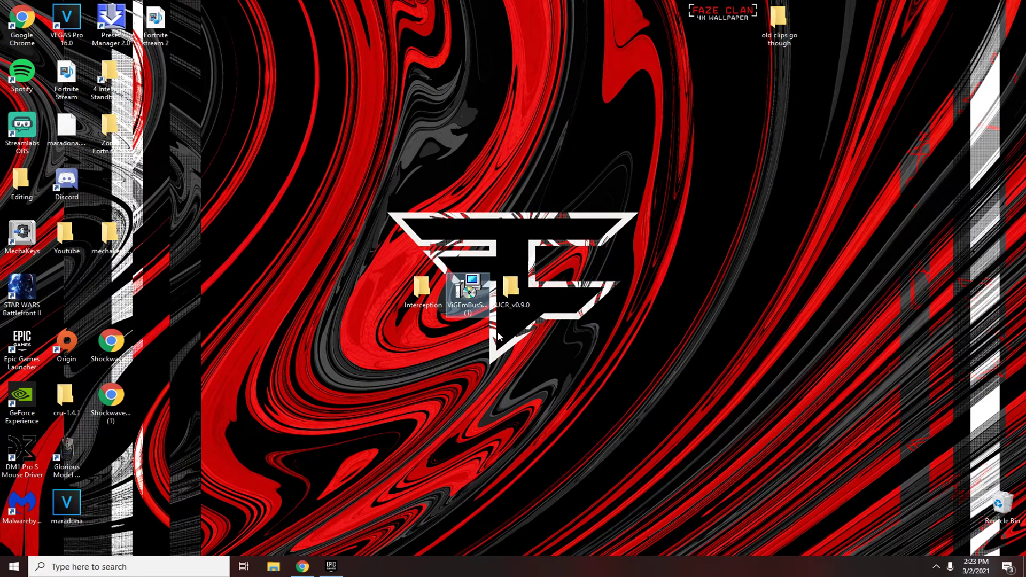
double_click(468, 292)
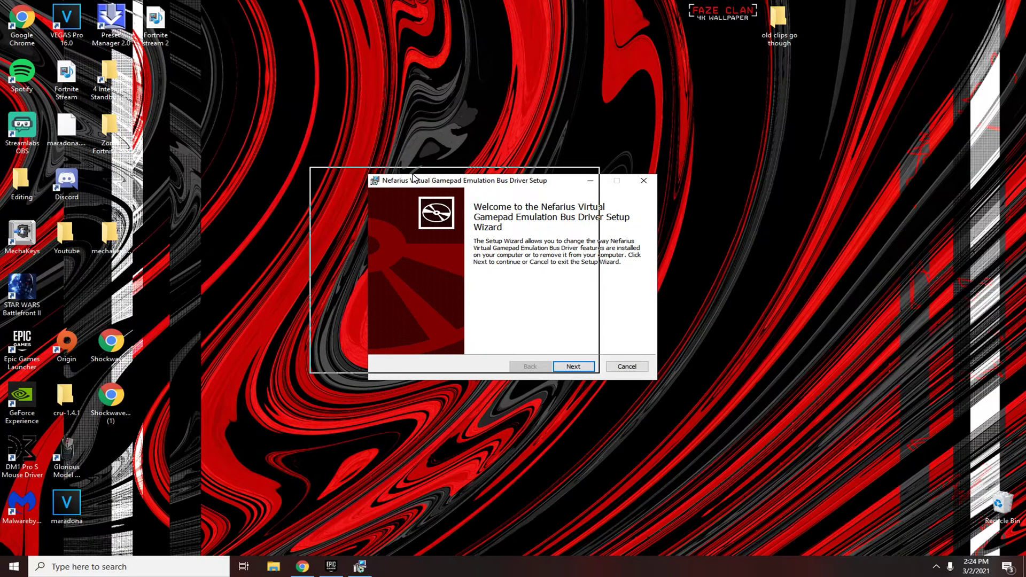
left_click(578, 370)
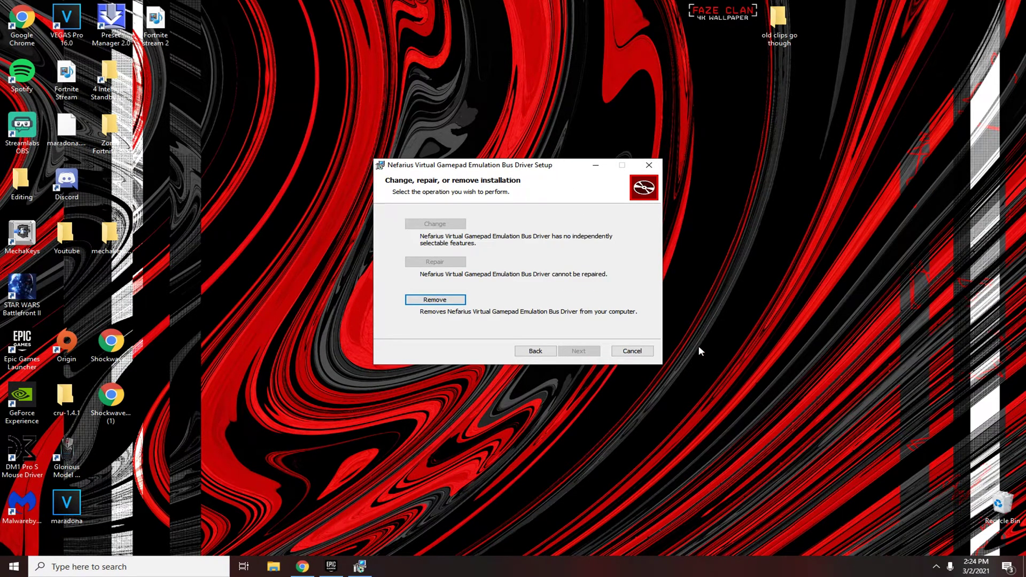
left_click_drag(568, 171, 595, 195)
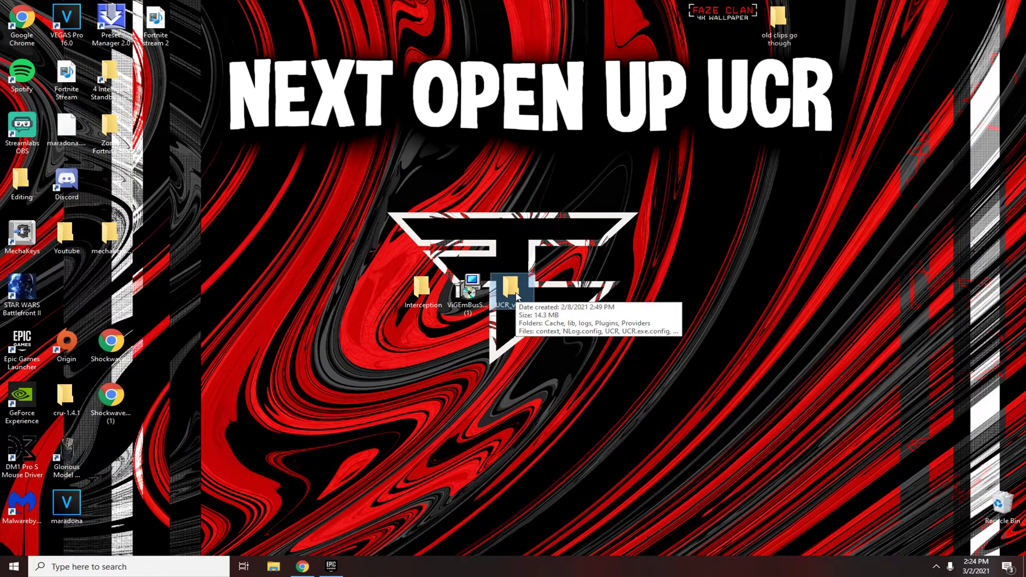
Step: Launch the UCR application from the UCR_v0.9.0 desktop folder, select the DoubleMovement profile and maximize the window
double_click(514, 291)
left_click(481, 314)
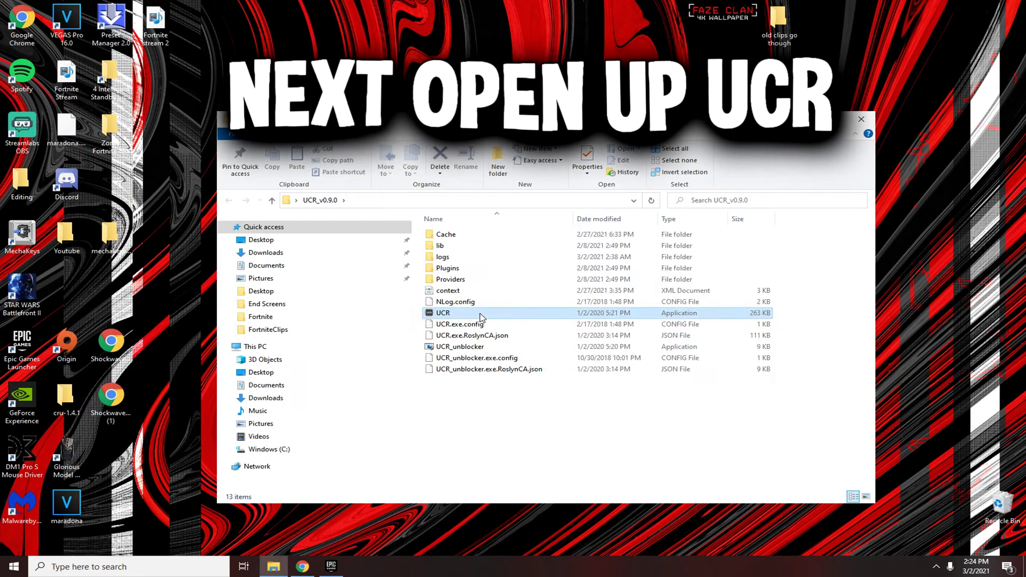
double_click(451, 314)
left_click(108, 120)
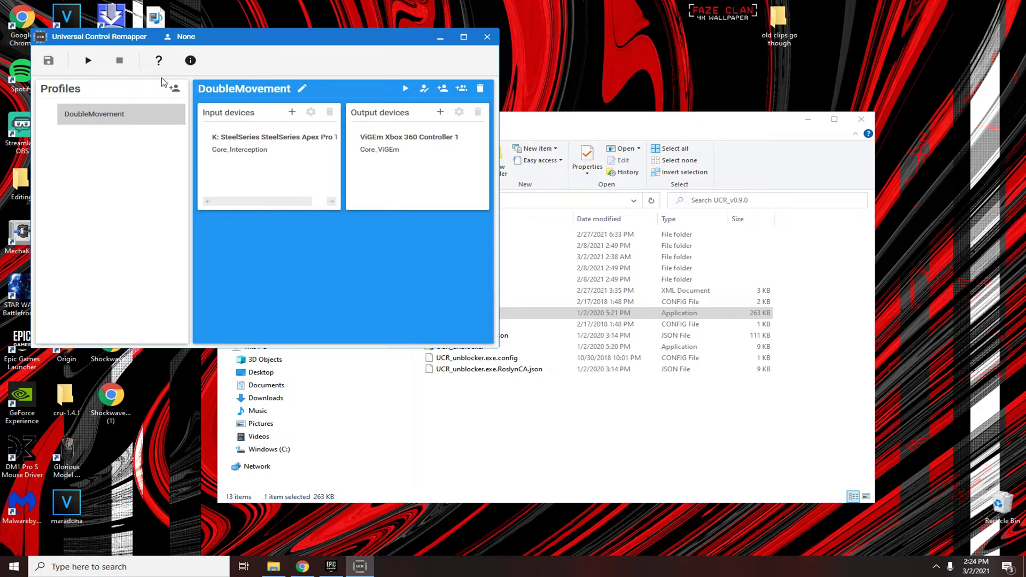
left_click(463, 36)
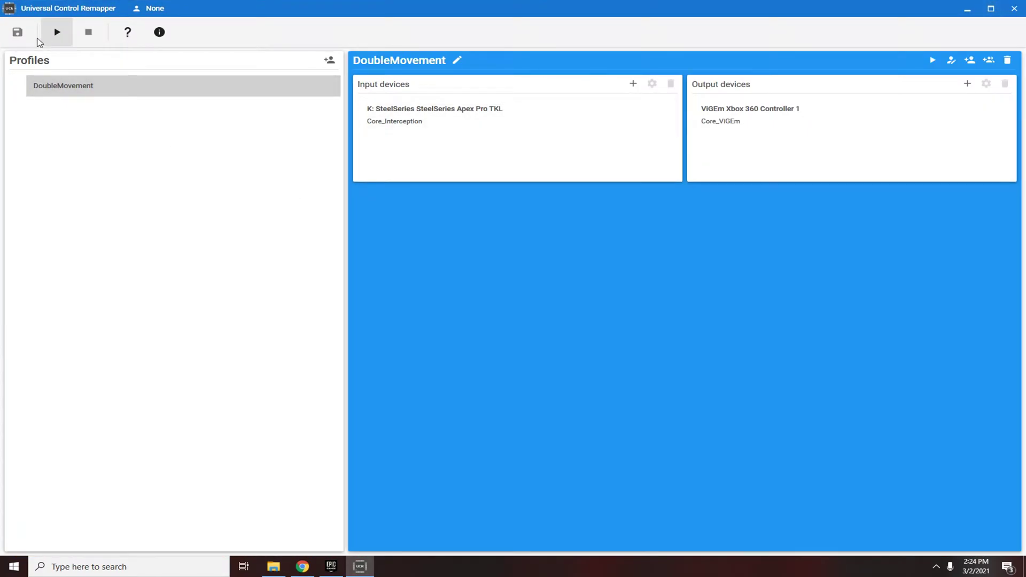
Step: Create a profile named Controller Movement with SINOWEALTH Wired Gaming Mouse as input device and ViGEm Xbox 360 Controller 1 as output device
left_click(335, 65)
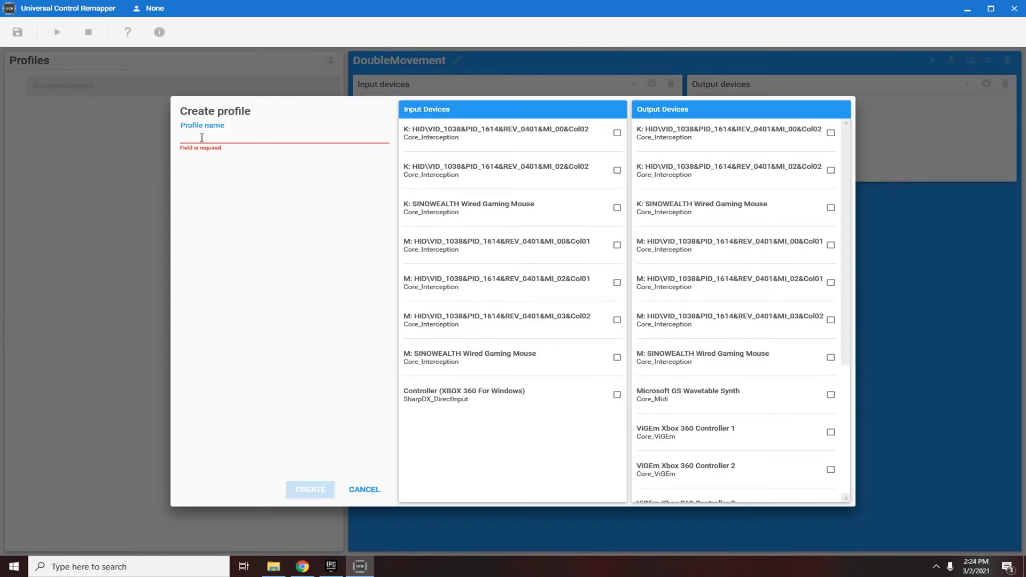
type("Coo")
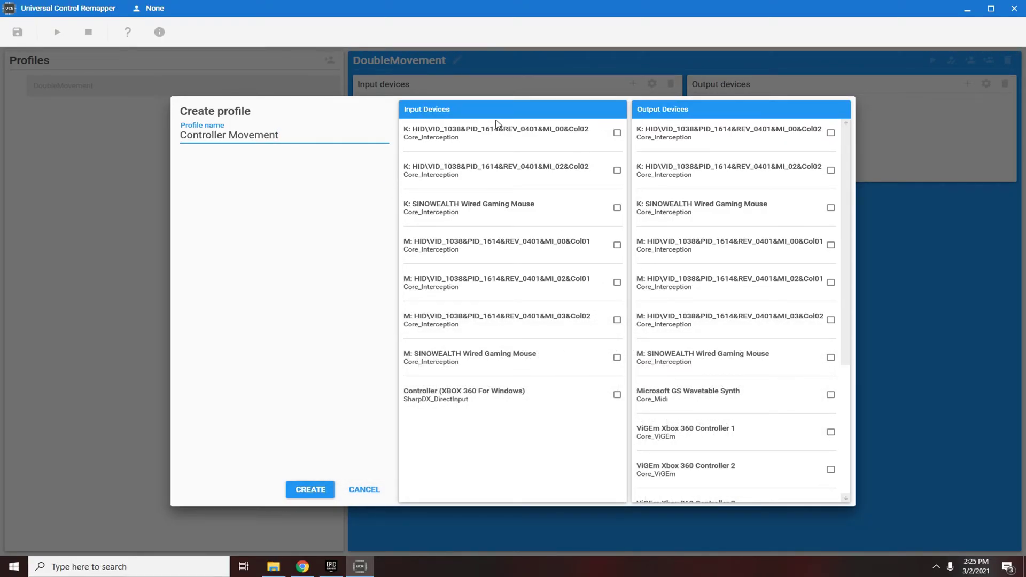
left_click_drag(848, 172, 851, 246)
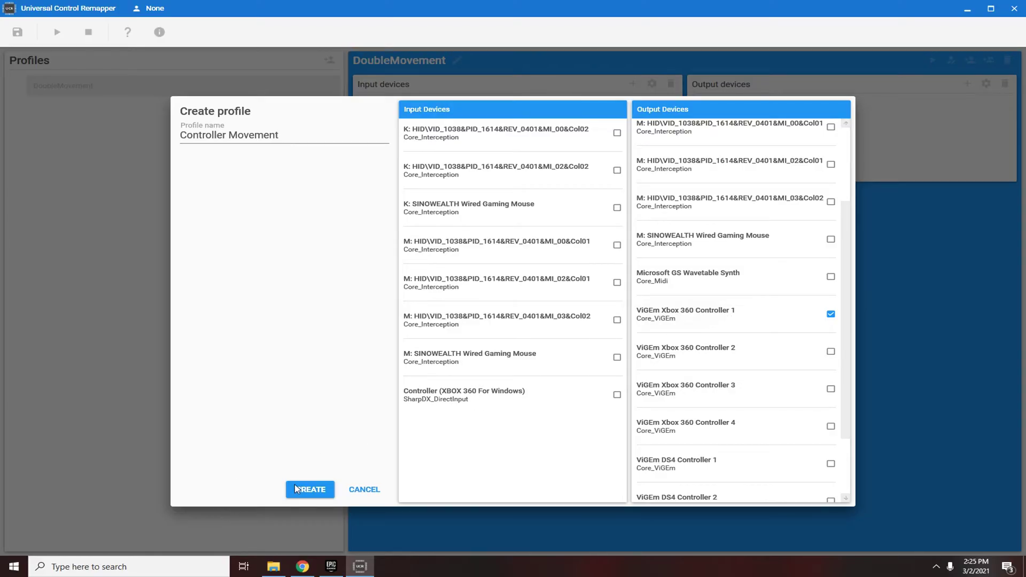
left_click(492, 358)
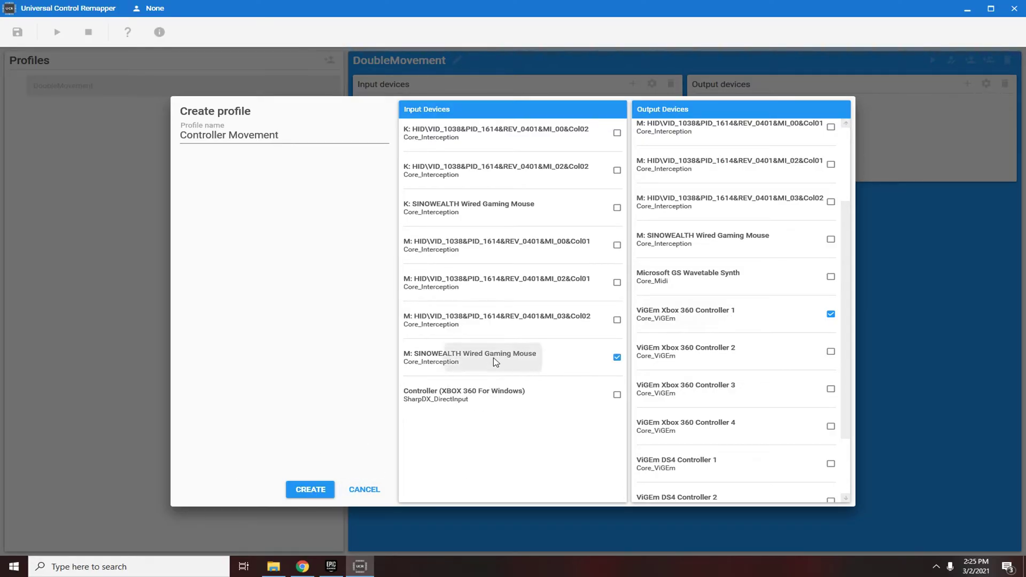
left_click(313, 490)
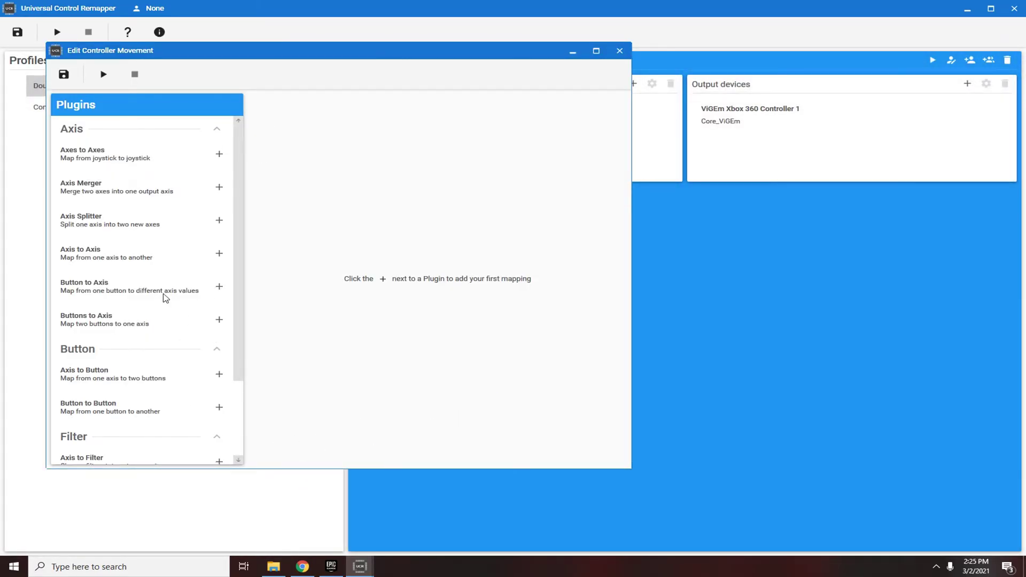
Step: Add a Button to Axis mapping named right to the Controller Movement profile and try to bind its input button
left_click(219, 288)
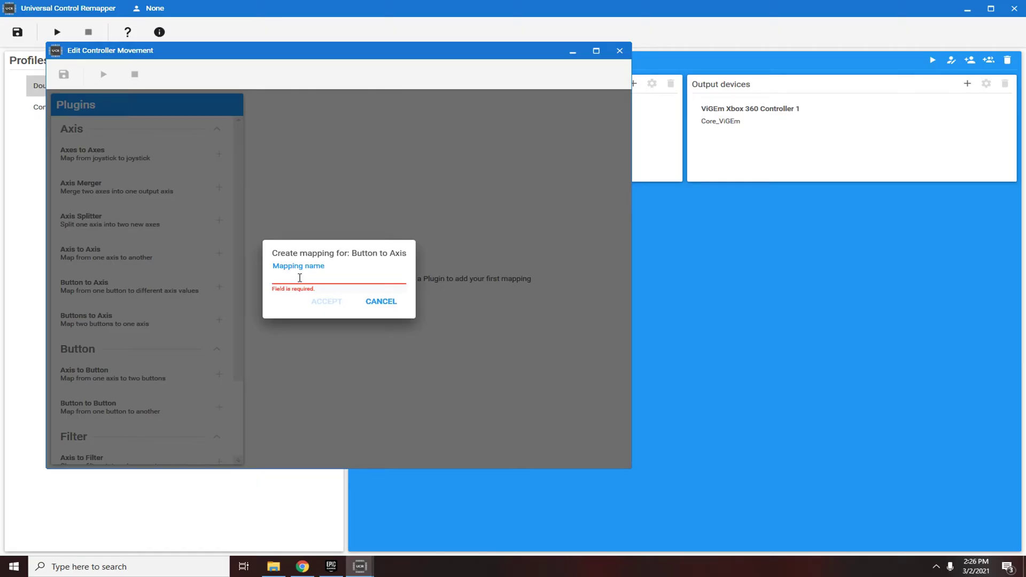
type("right")
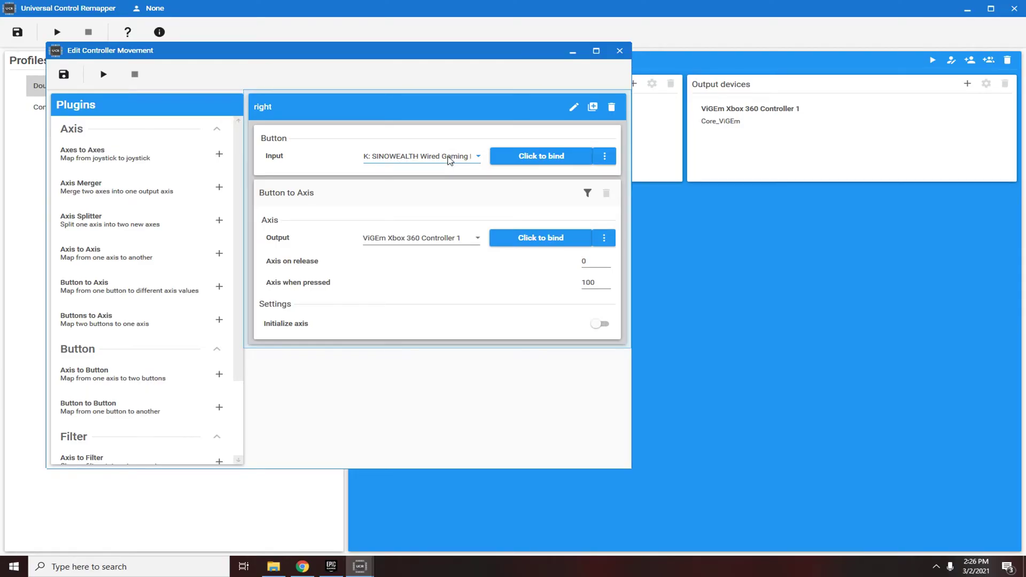
left_click(542, 158)
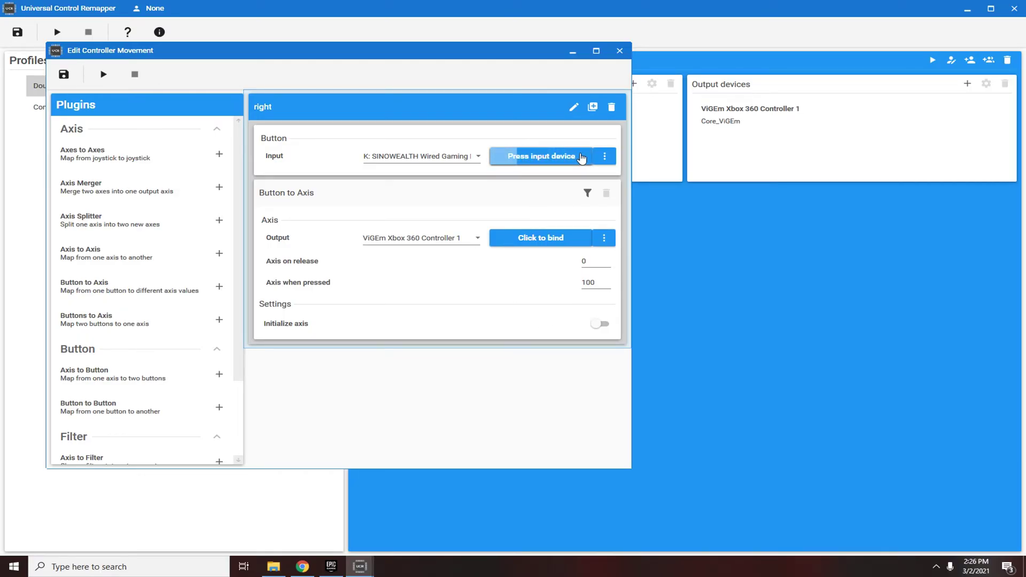
left_click(604, 156)
left_click(555, 162)
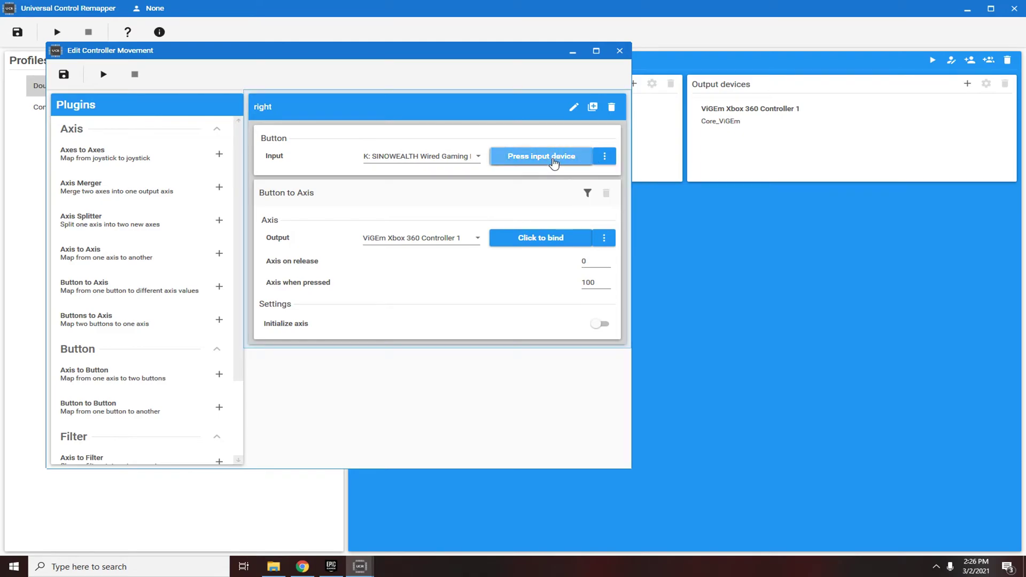
left_click(556, 162)
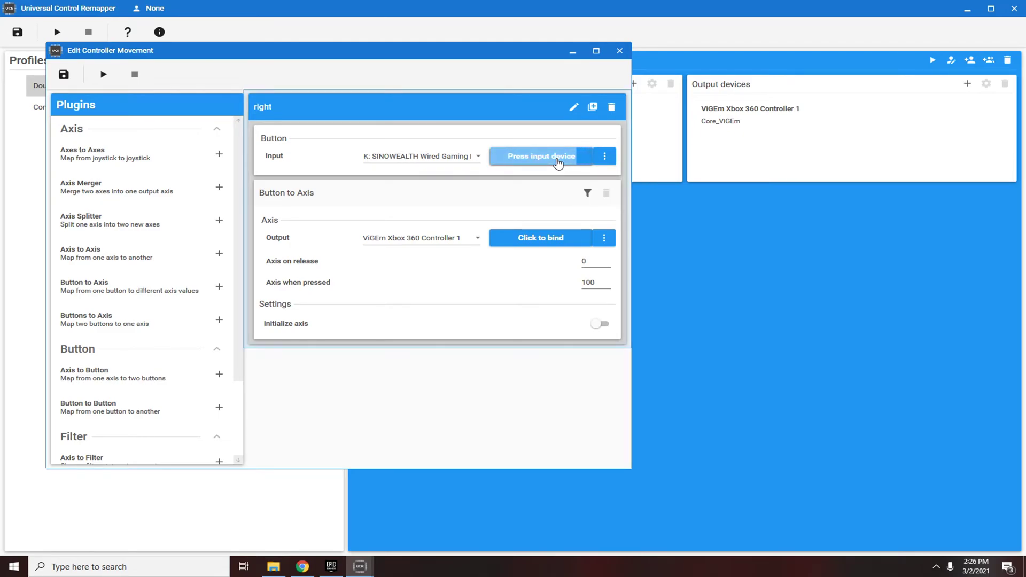
Step: Bind the right mapping's output to the LX axis of ViGEm Xbox 360 Controller 1 and close the profile editor
left_click(551, 241)
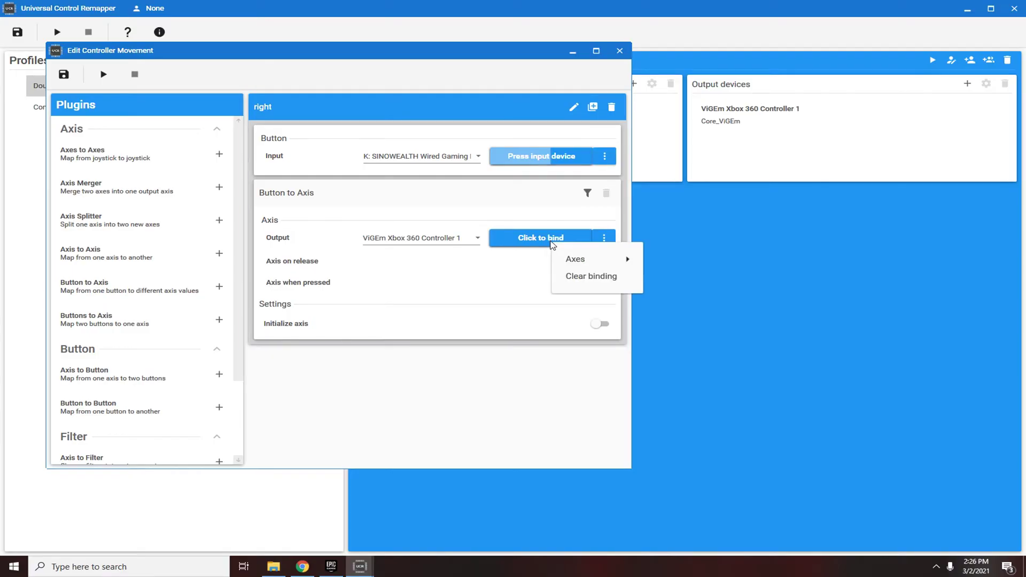
mouse_move(598, 260)
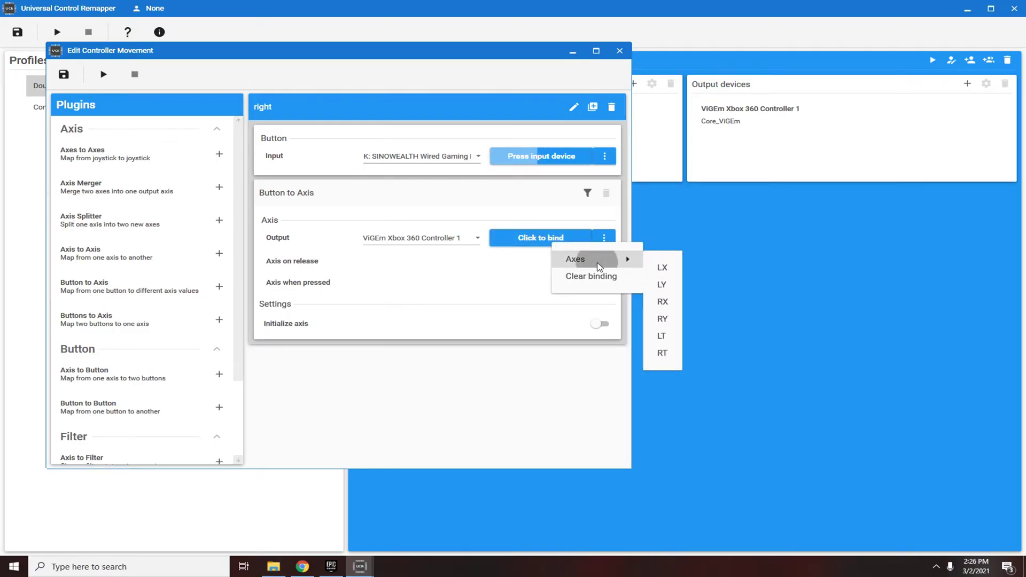
left_click(662, 267)
key("alt+F4")
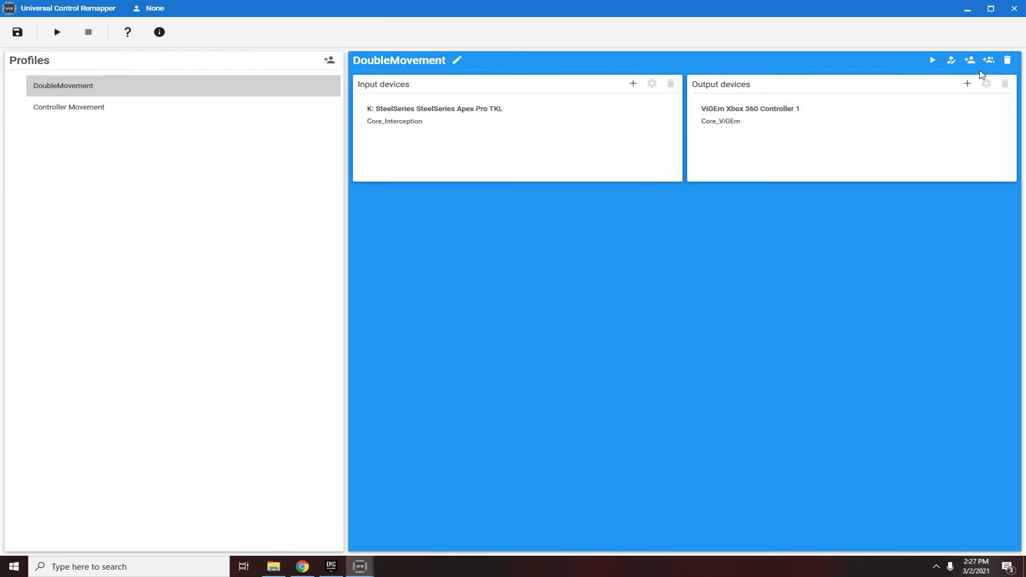
Step: Open the DoubleMovement profile's mappings, examine the input keys, output axes and axis values of right and Left, and close the editor
left_click(952, 61)
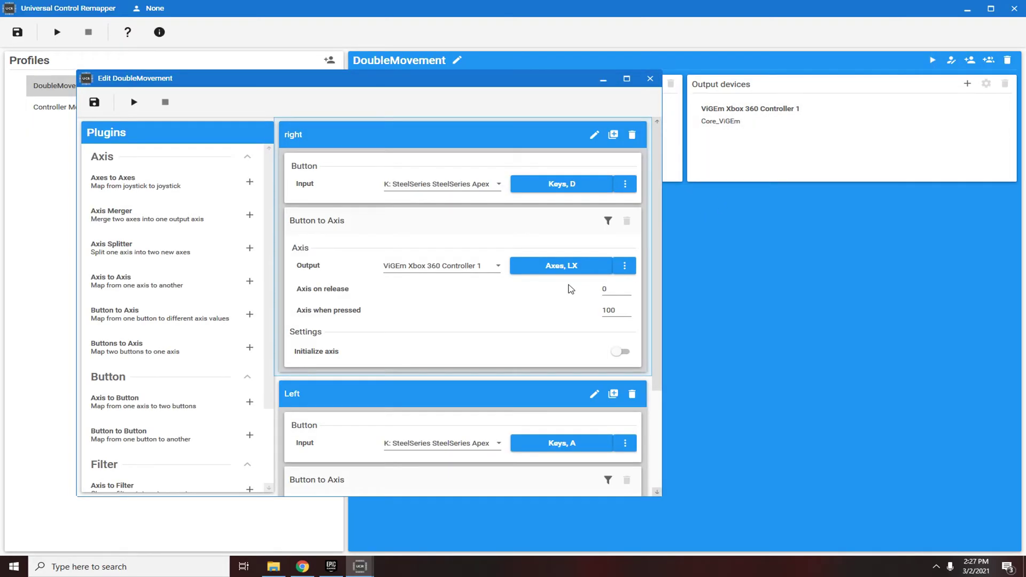
left_click(384, 187)
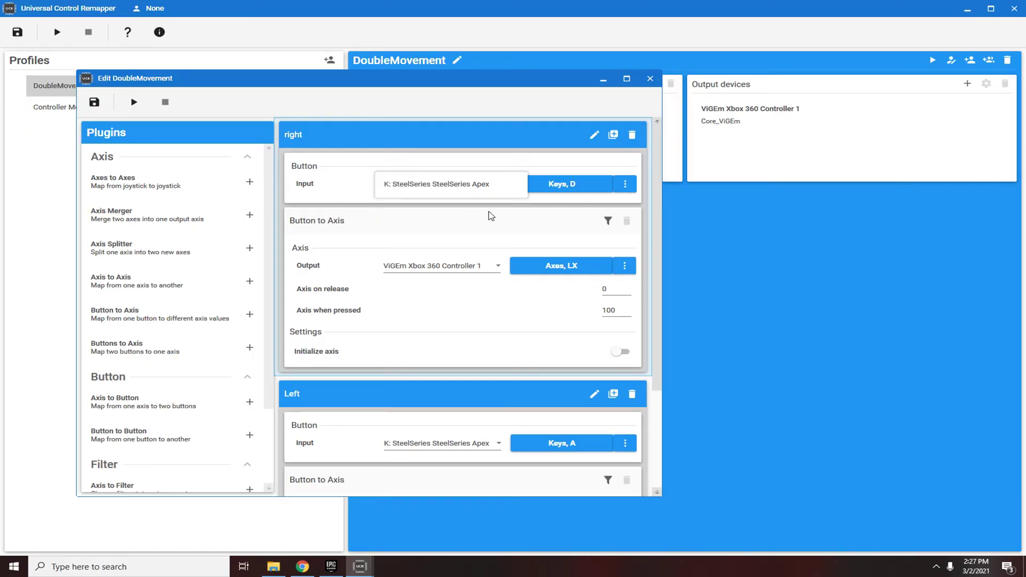
left_click(547, 217)
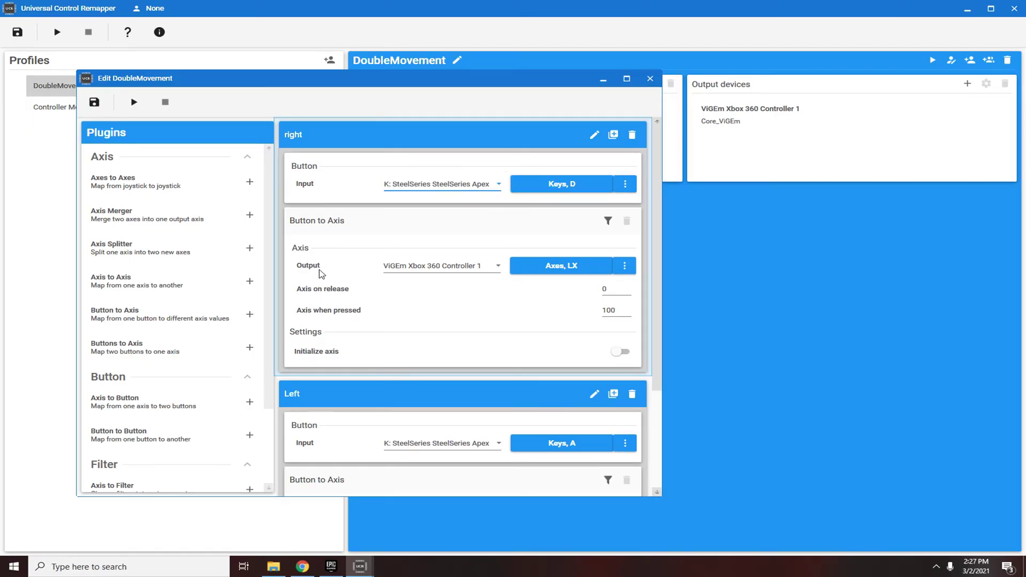
left_click(581, 267)
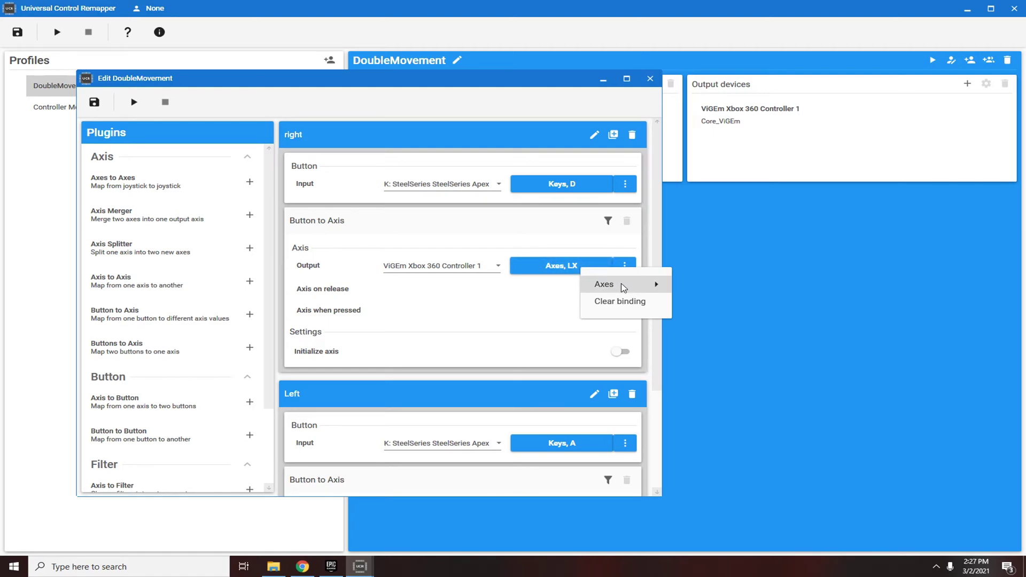
mouse_move(650, 287)
key("super+Up")
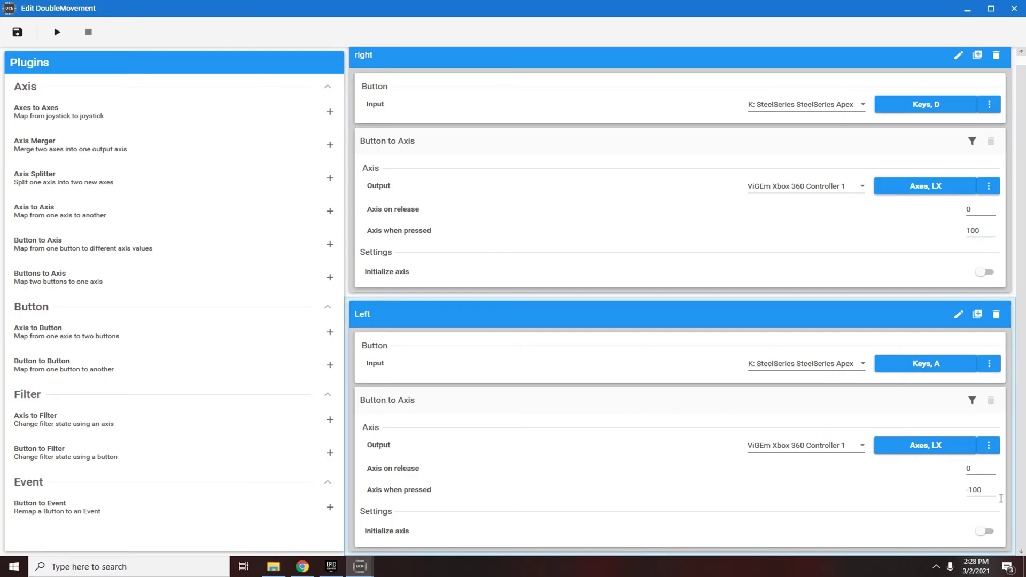
scroll(876, 507, "up", 1)
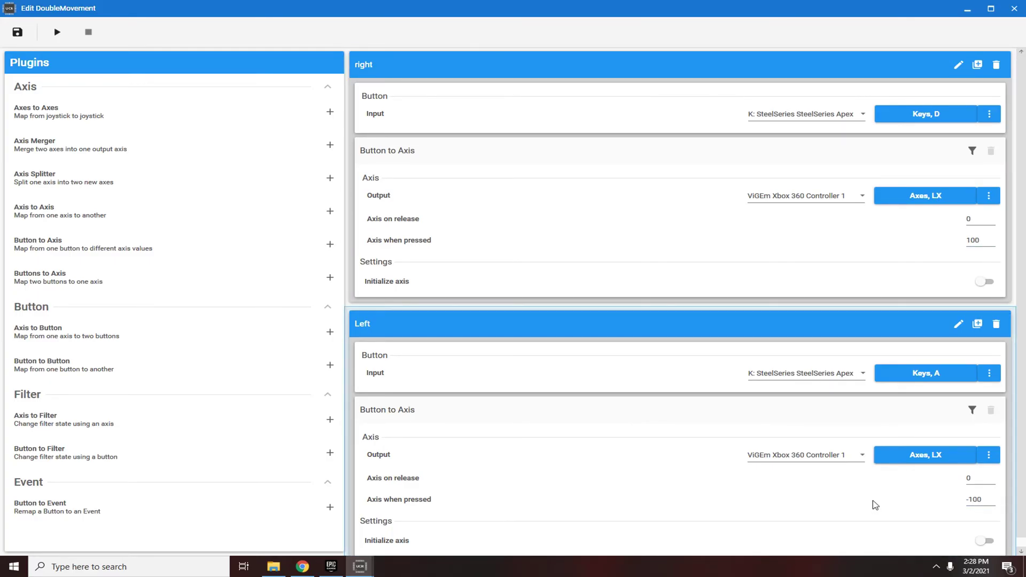
scroll(872, 492, "down", 1)
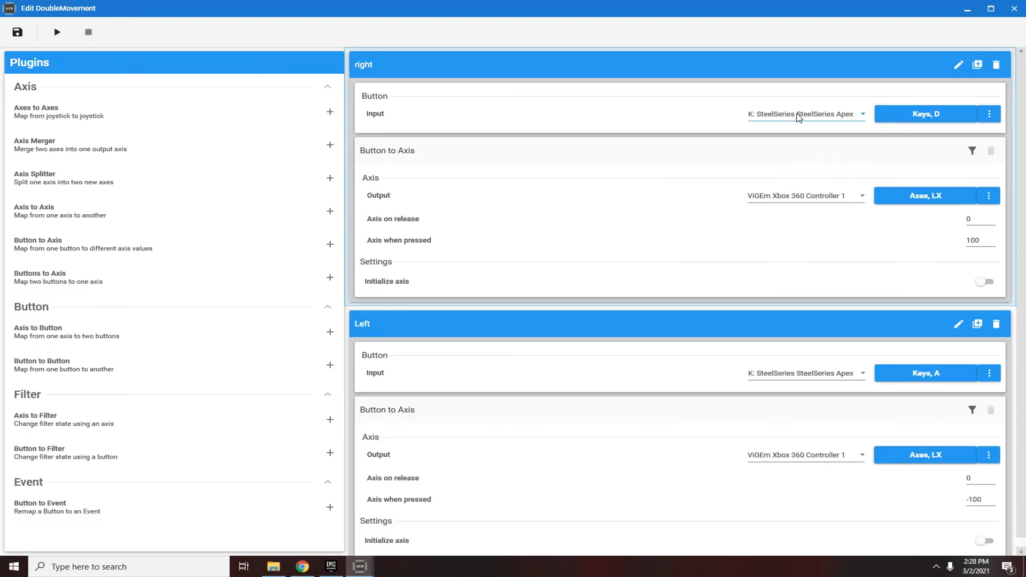
left_click(1014, 8)
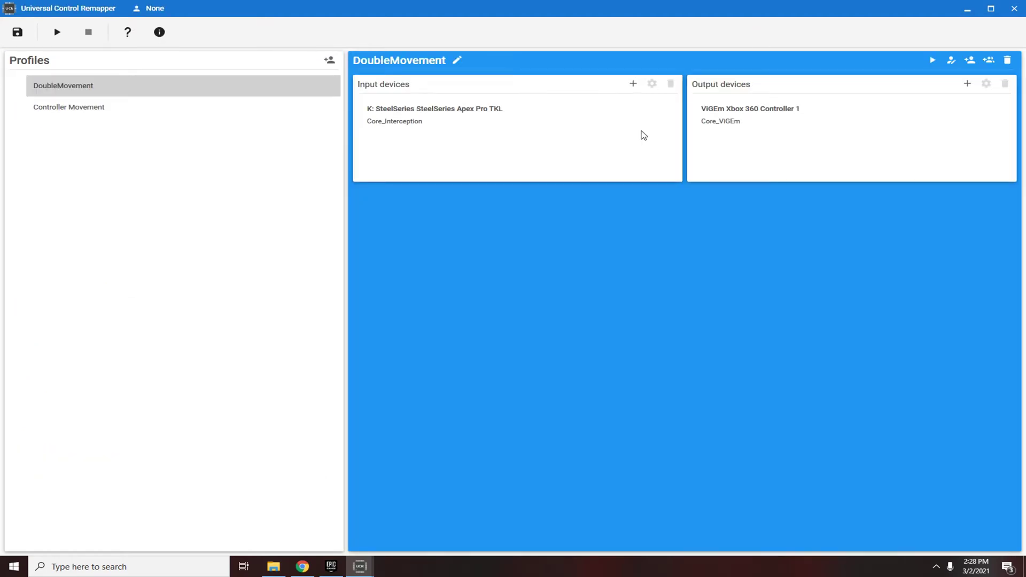
Step: Compare the input and output devices of the Controller Movement and DoubleMovement profiles, ending with DoubleMovement's SteelSeries keyboard selected
left_click(75, 86)
left_click(75, 104)
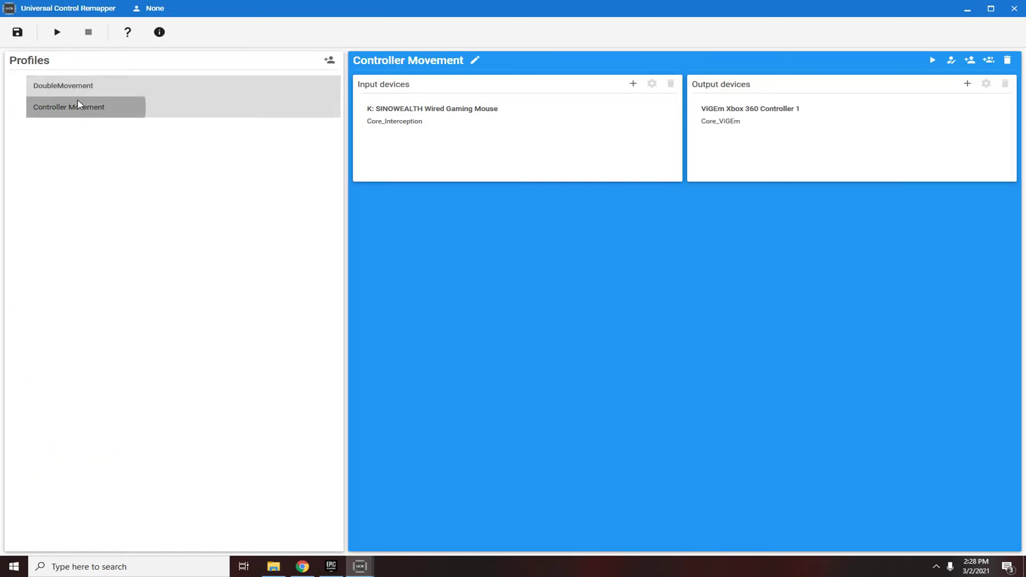
left_click(84, 90)
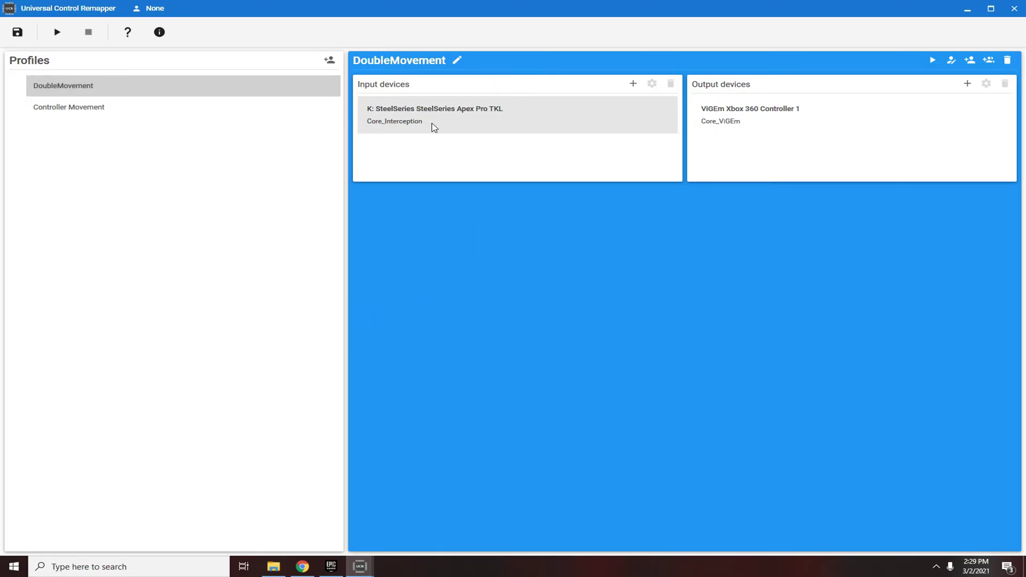
left_click(405, 129)
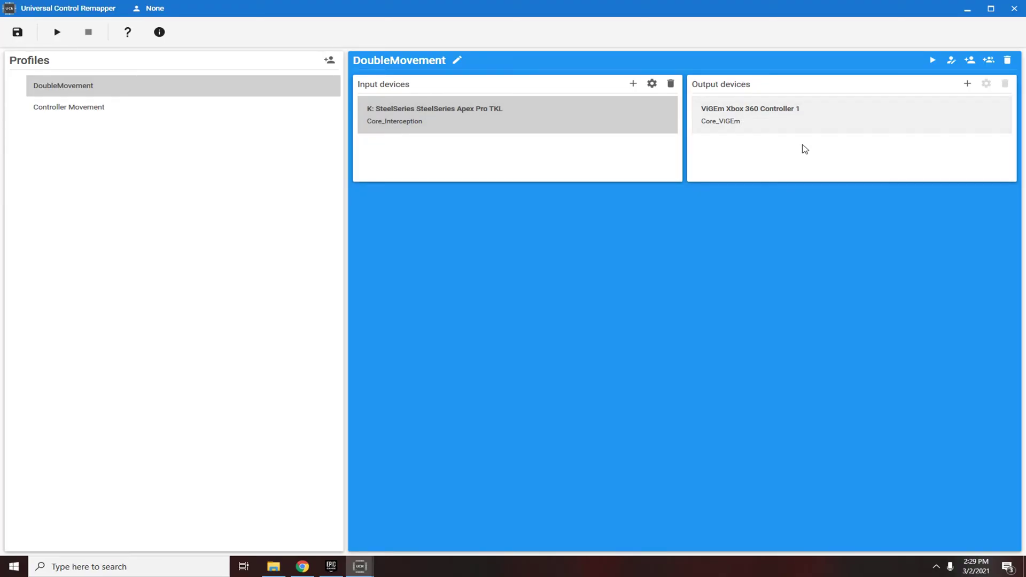
Step: Reopen the DoubleMovement mappings, review the axis settings of both mappings, and close the editor
left_click(951, 60)
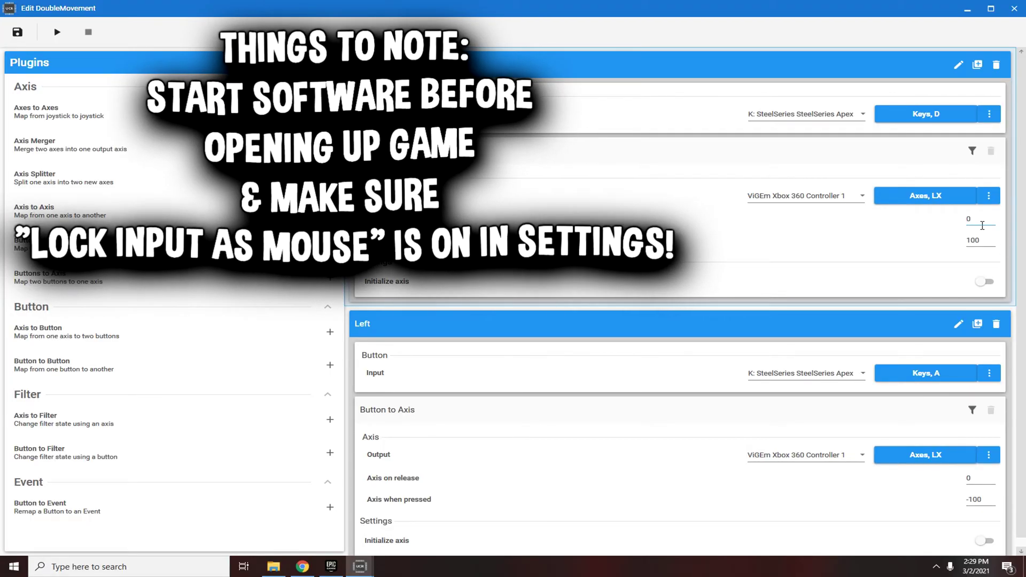
scroll(753, 378, "down", 1)
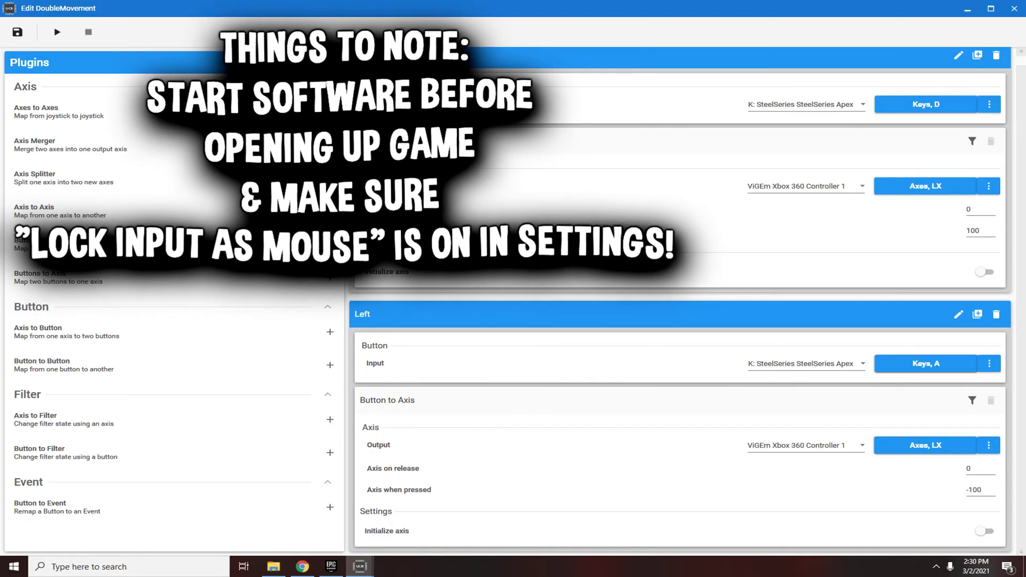
double_click(915, 15)
key("alt+F4")
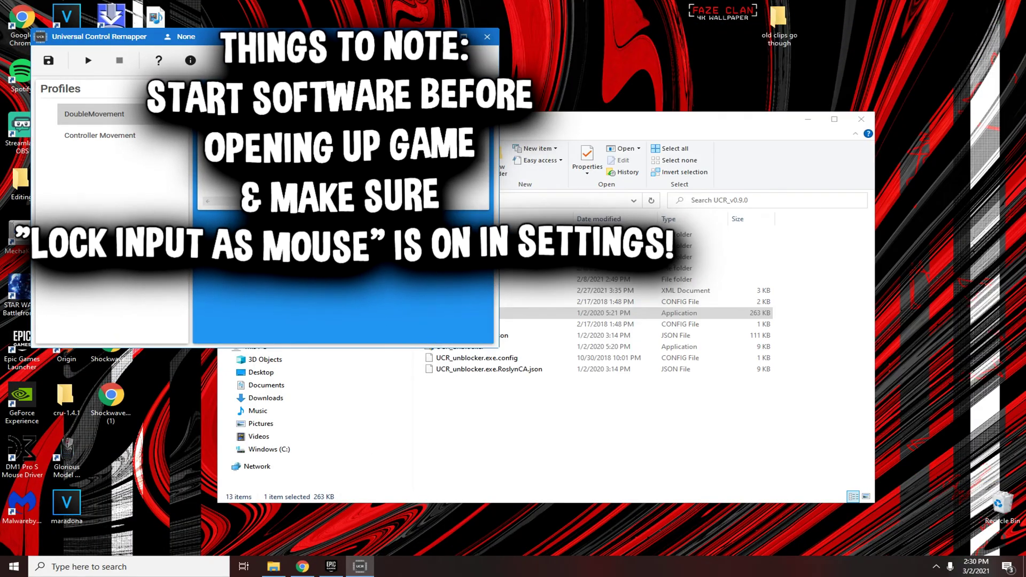
Step: Activate the DoubleMovement profile and minimize the UCR and File Explorer windows
left_click_drag(97, 37, 406, 220)
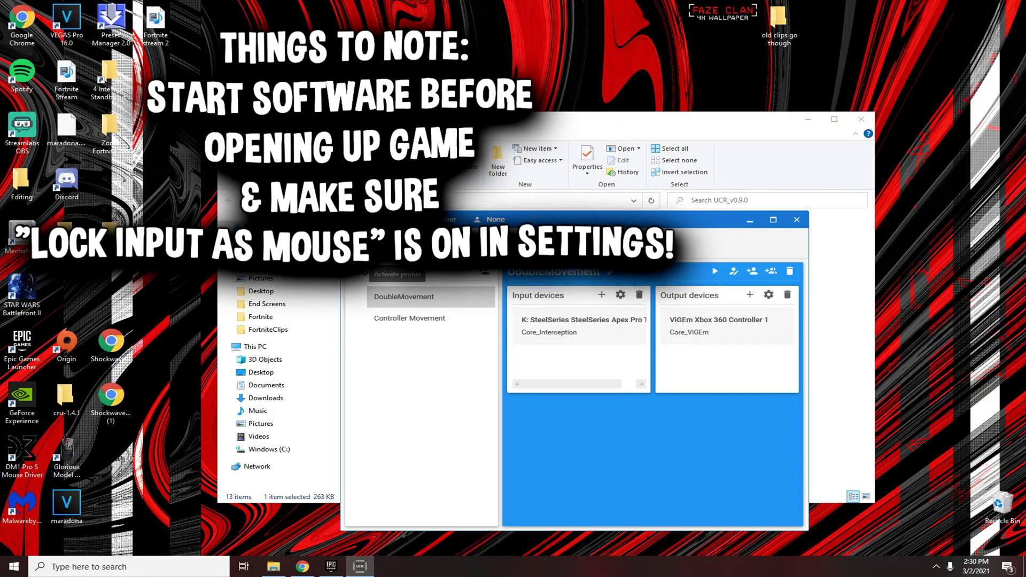
left_click(715, 271)
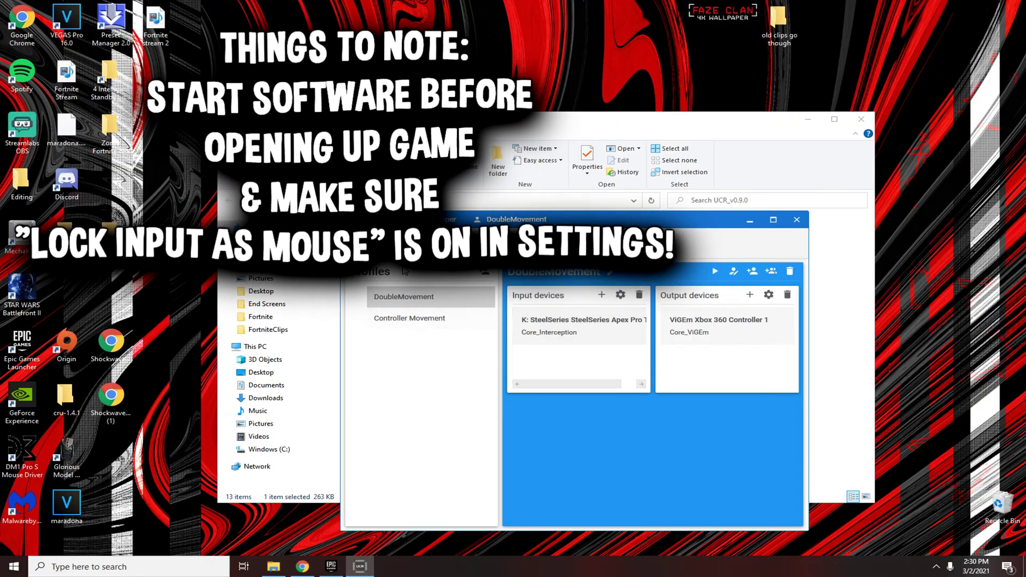
left_click(749, 220)
left_click(807, 118)
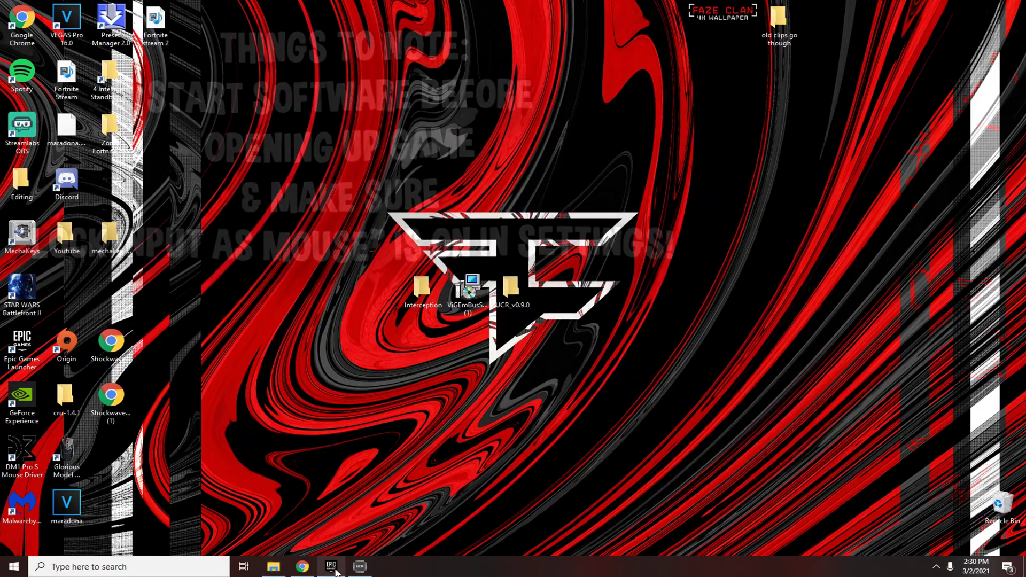
Step: Switch to the Epic Games Launcher
left_click(330, 565)
left_click(368, 184)
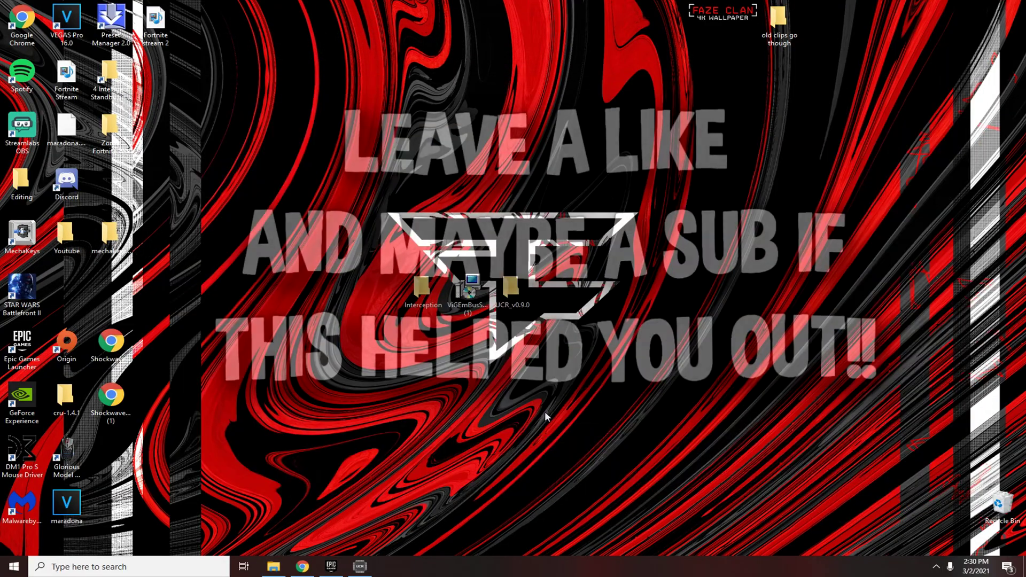